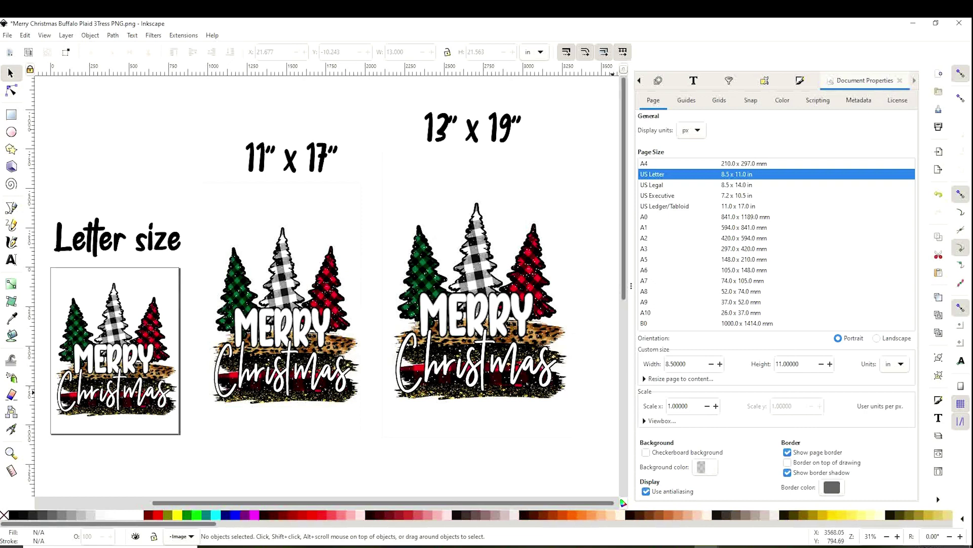
- Create a new blank document on the default US Letter 8.5 × 11 in page
key("ctrl+Tab")
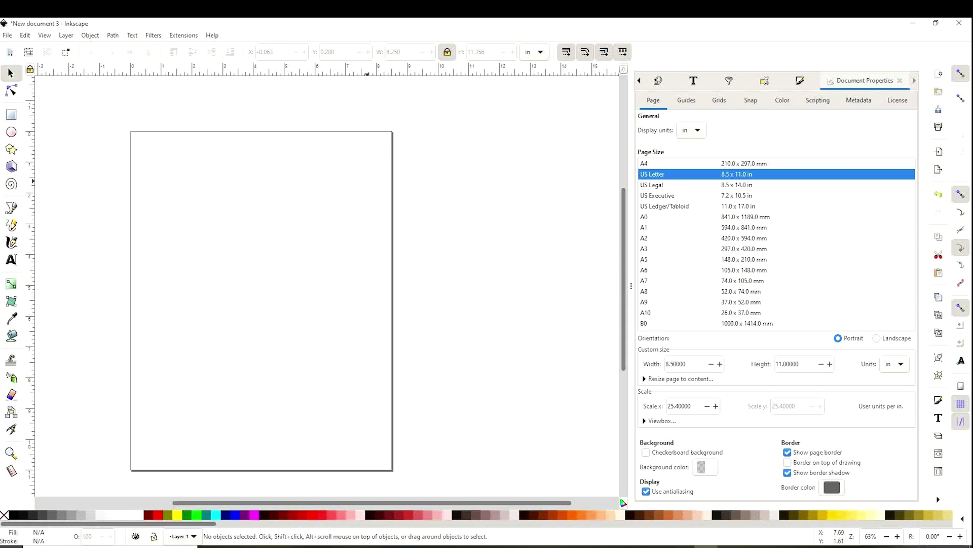
left_click(433, 546)
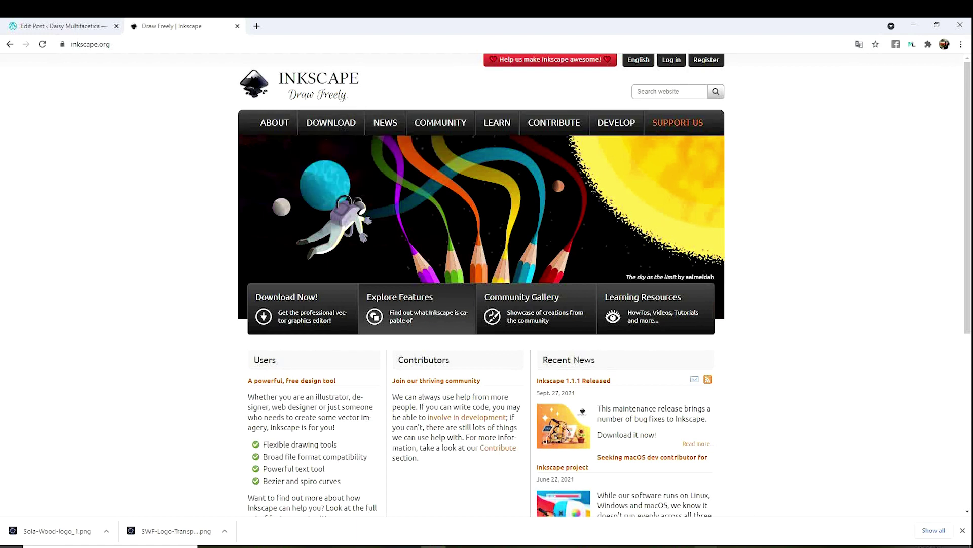
left_click(706, 546)
left_click(803, 509)
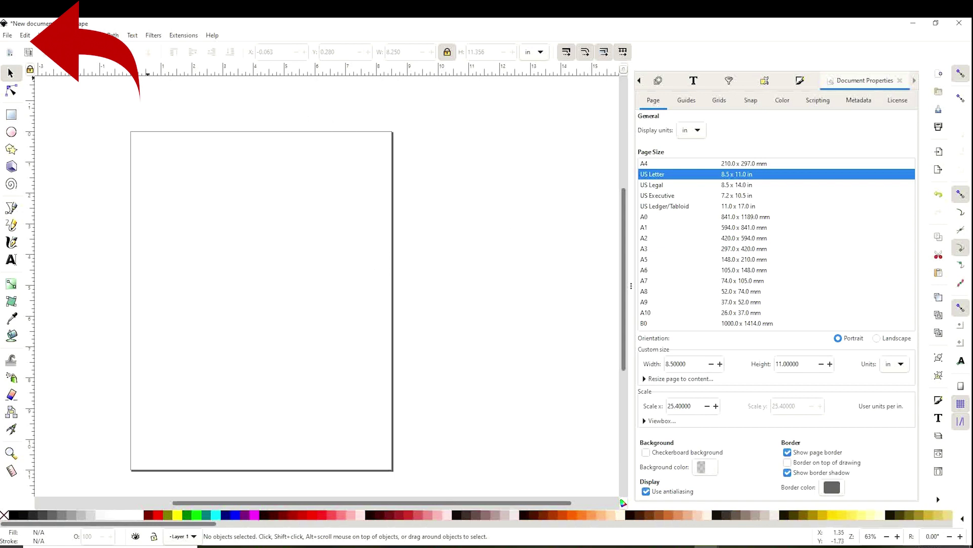
- Import and embed 'Merry Christmas trees snow 2', then drag it onto the letter page
left_click(8, 36)
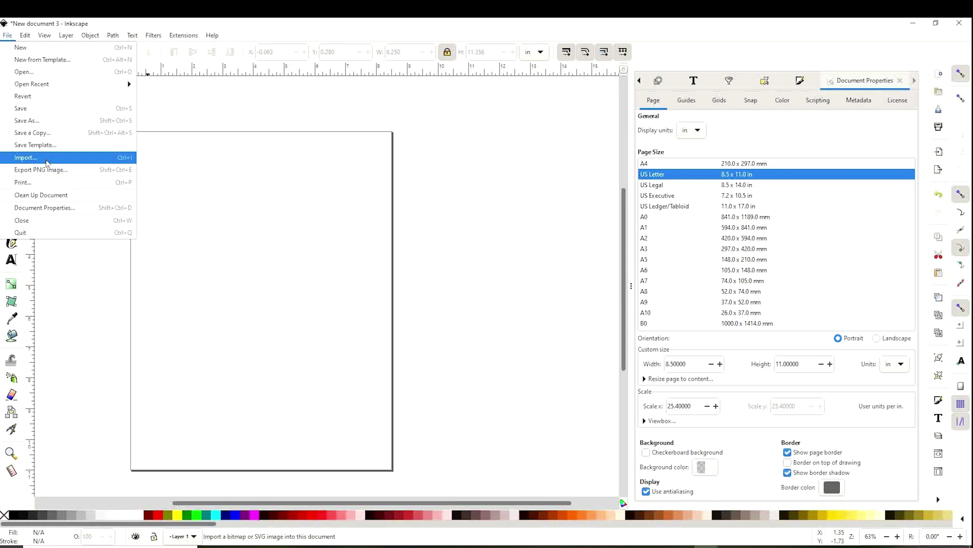
left_click(46, 162)
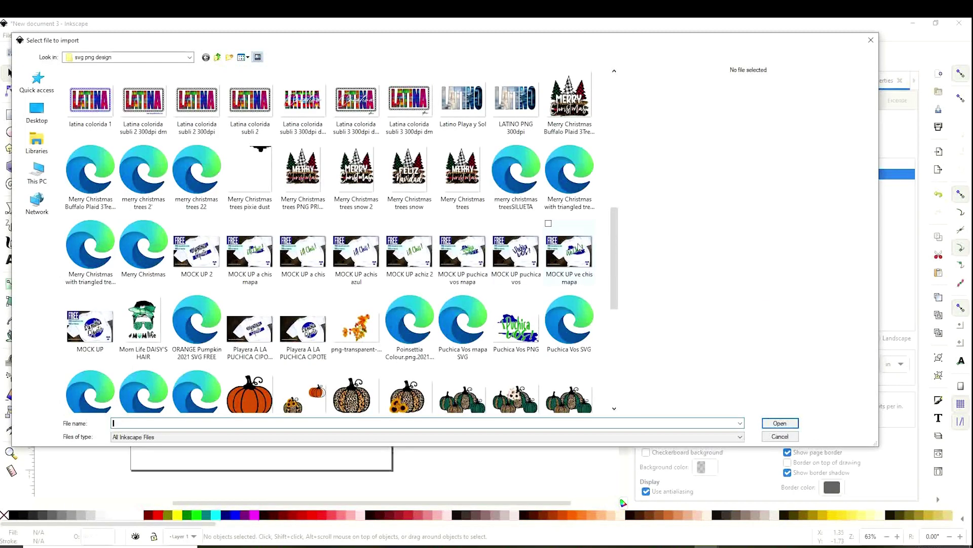
left_click(368, 185)
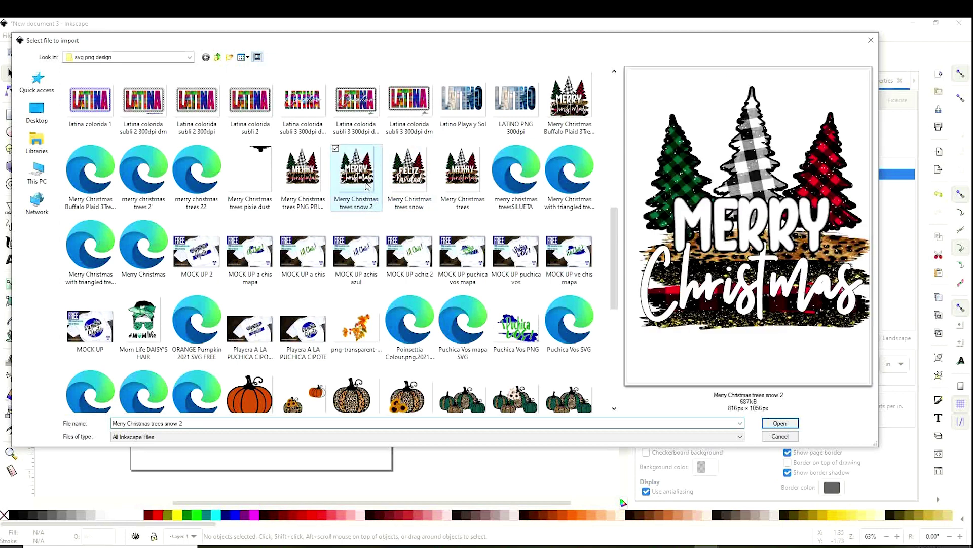
left_click(780, 423)
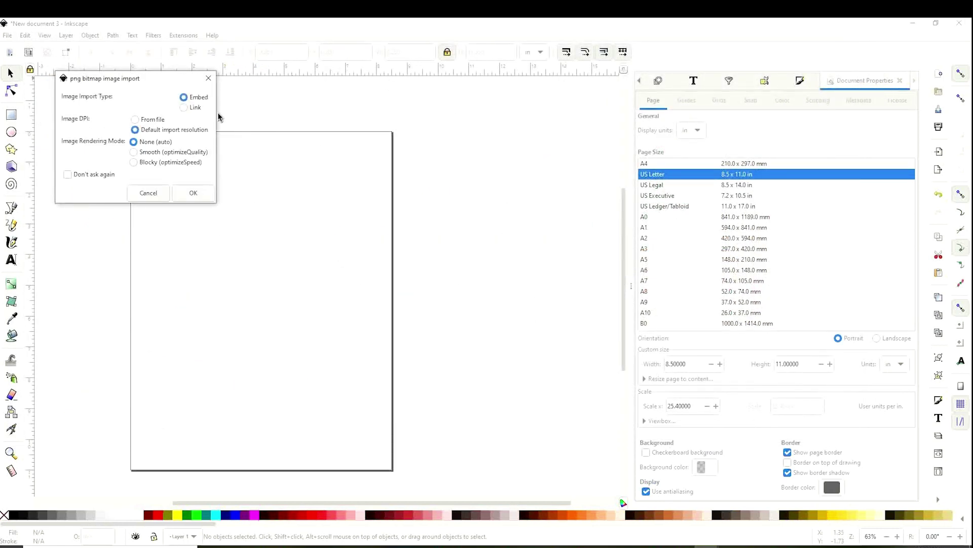
left_click(193, 193)
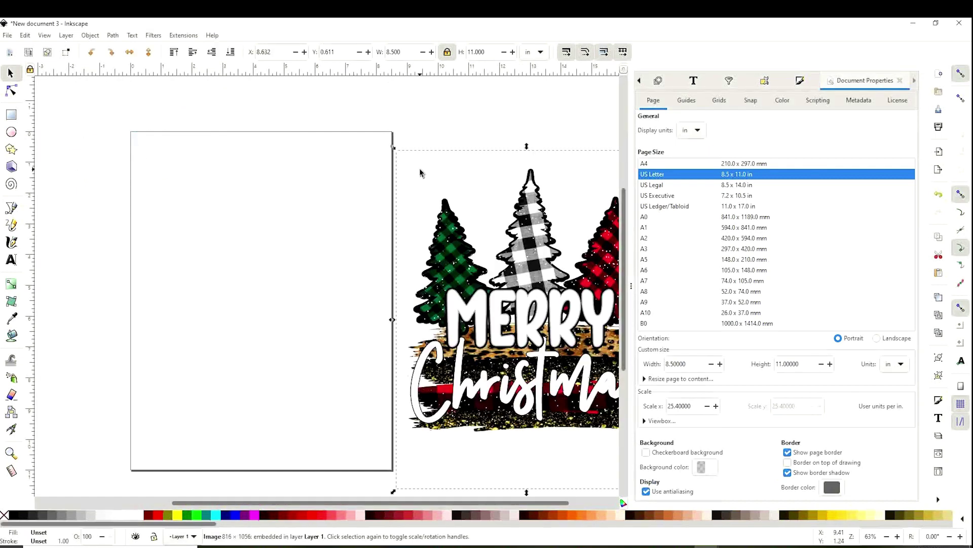
mouse_move(528, 388)
left_mouse_down()
mouse_move(452, 341)
mouse_move(362, 359)
left_mouse_up()
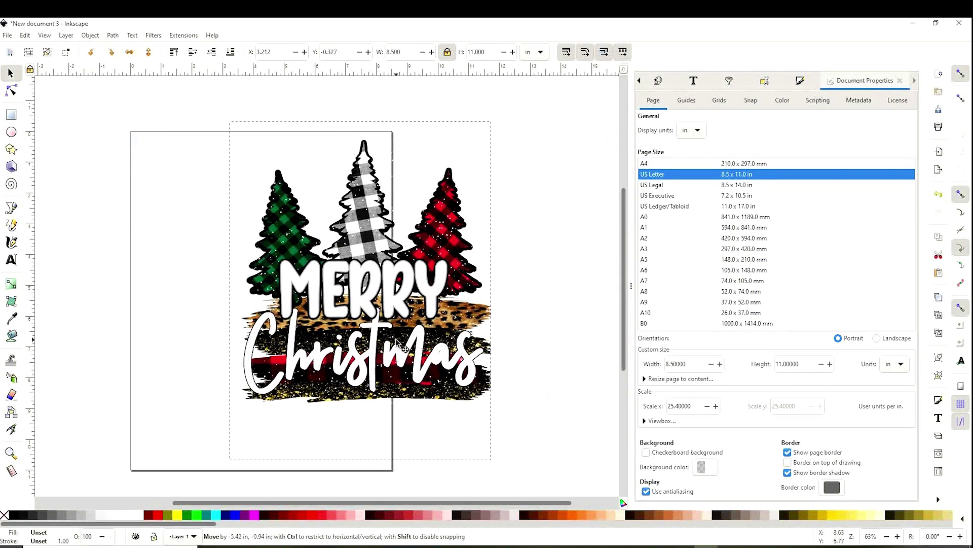
left_click(533, 259)
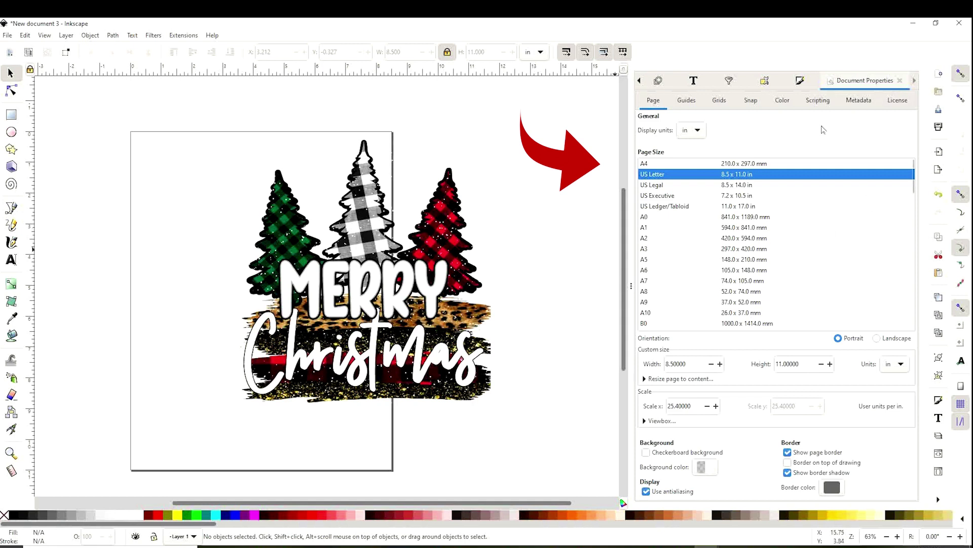
mouse_move(776, 243)
left_click(8, 35)
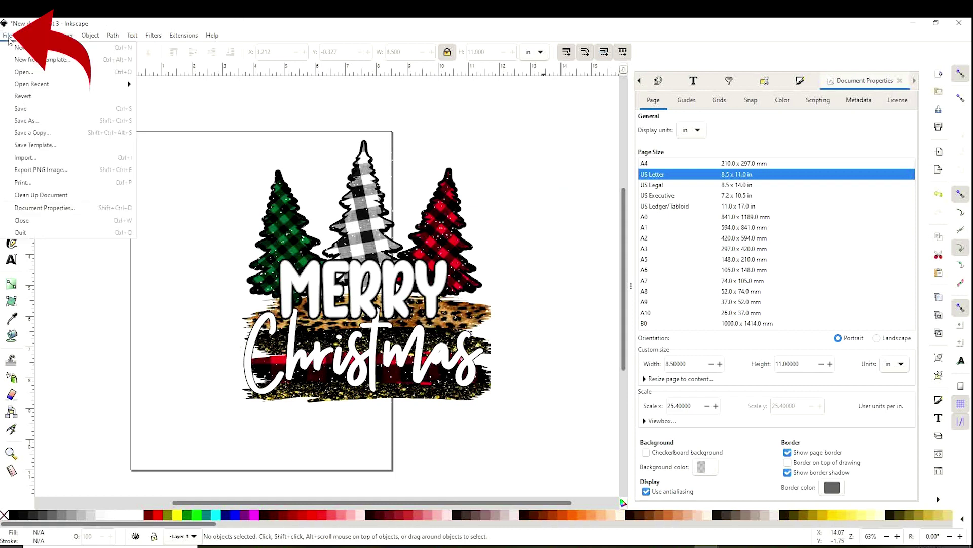
left_click(52, 209)
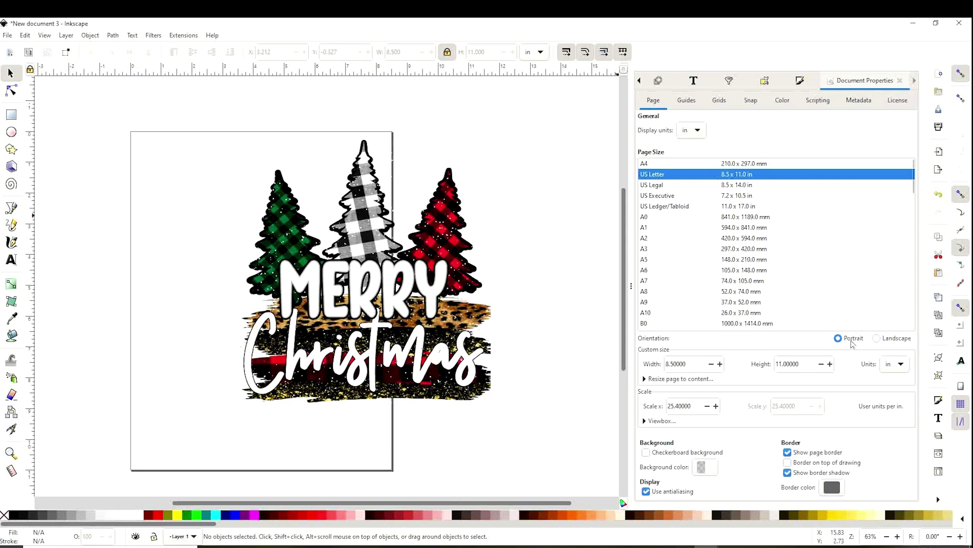
left_click(879, 340)
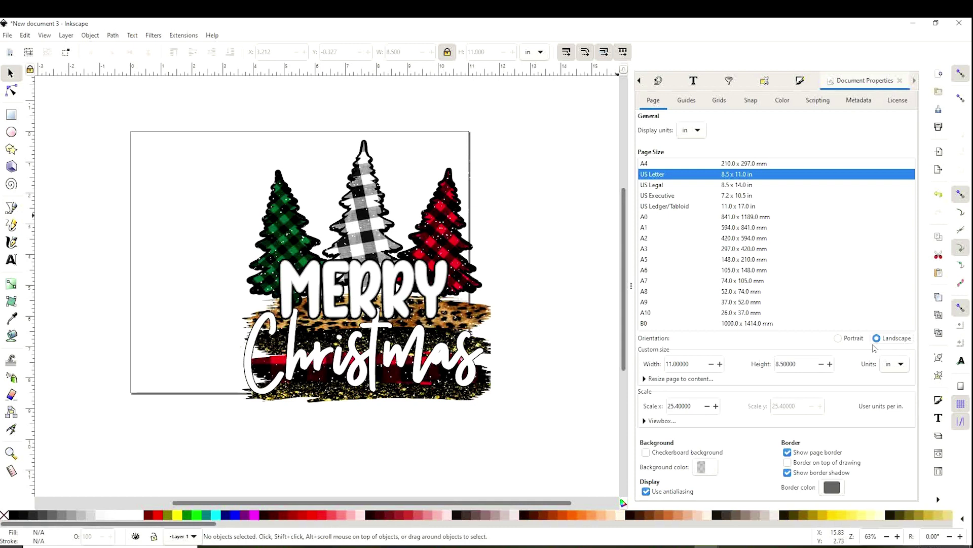
left_click(853, 339)
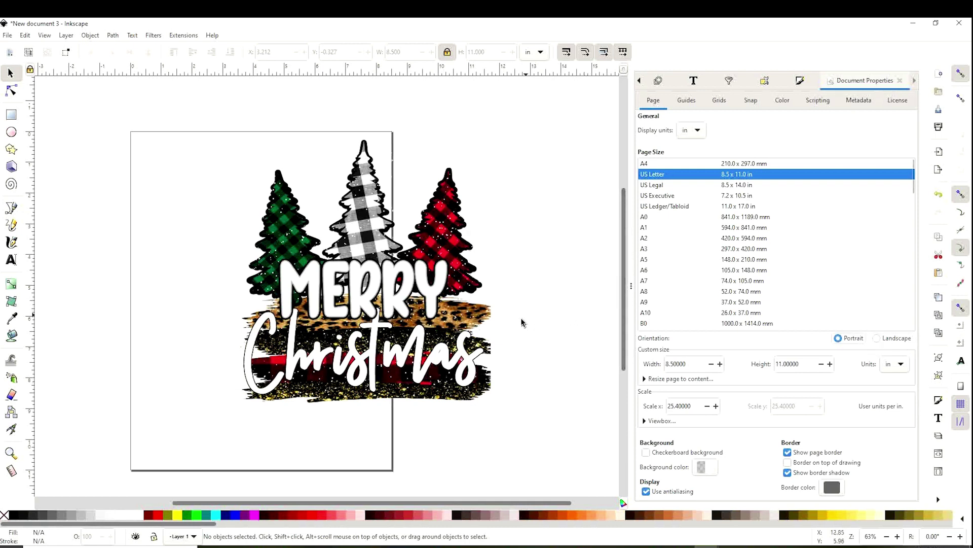
- Move the Merry Christmas image around to line it up with the page's left edge
left_click_drag(454, 377, 355, 371)
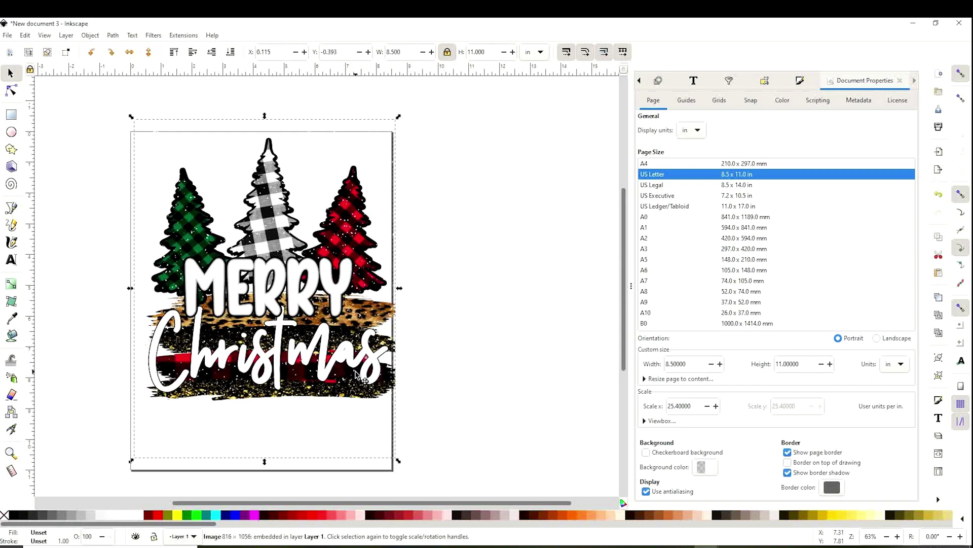
left_click_drag(268, 370, 444, 355)
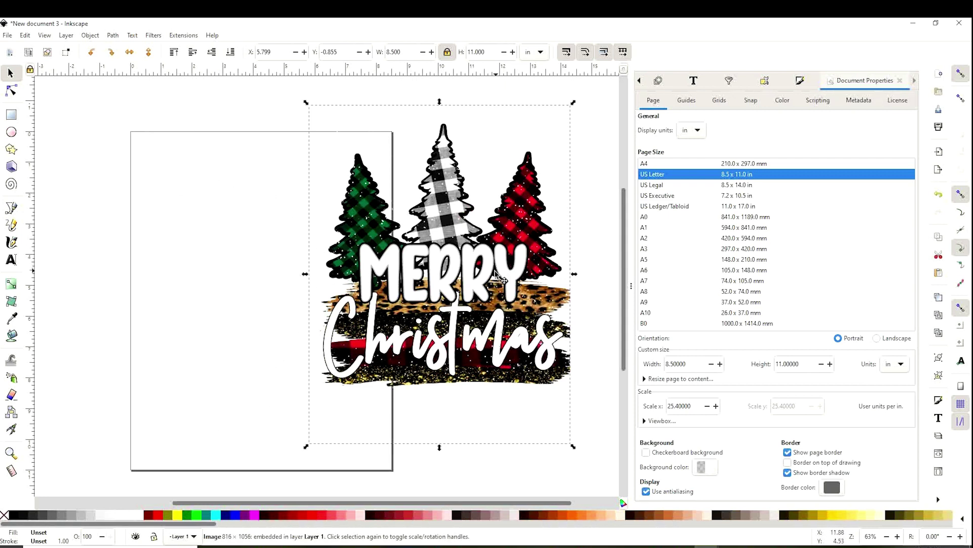
left_click_drag(497, 274, 314, 320)
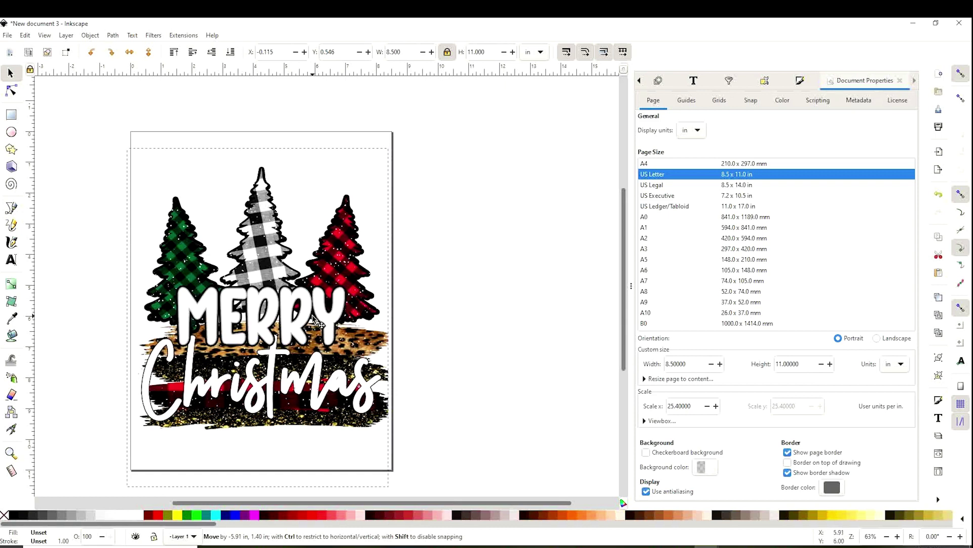
left_click_drag(318, 322, 416, 309)
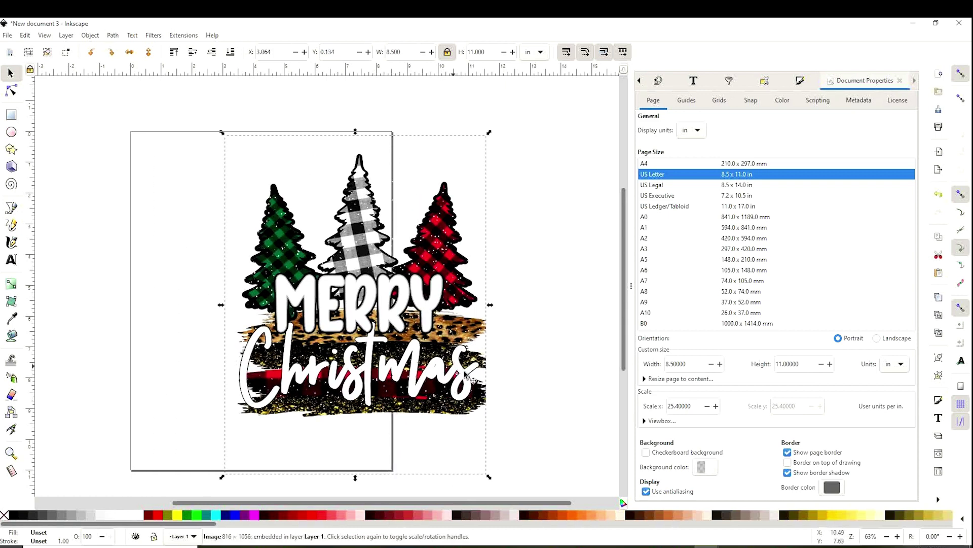
left_click_drag(464, 402, 367, 402)
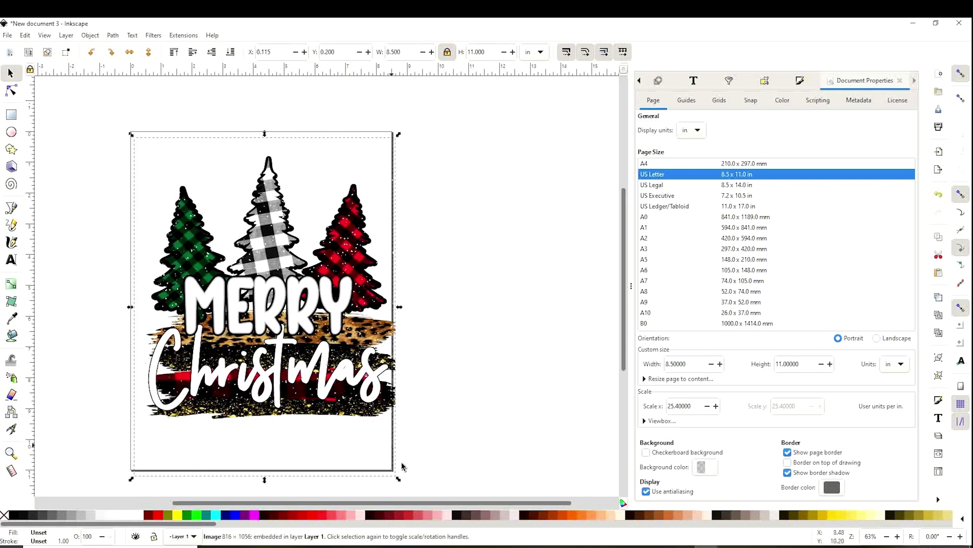
- Resize the image to about 8.4 × 10.9 in and nudge it down to fill the page
left_click_drag(400, 476, 385, 464)
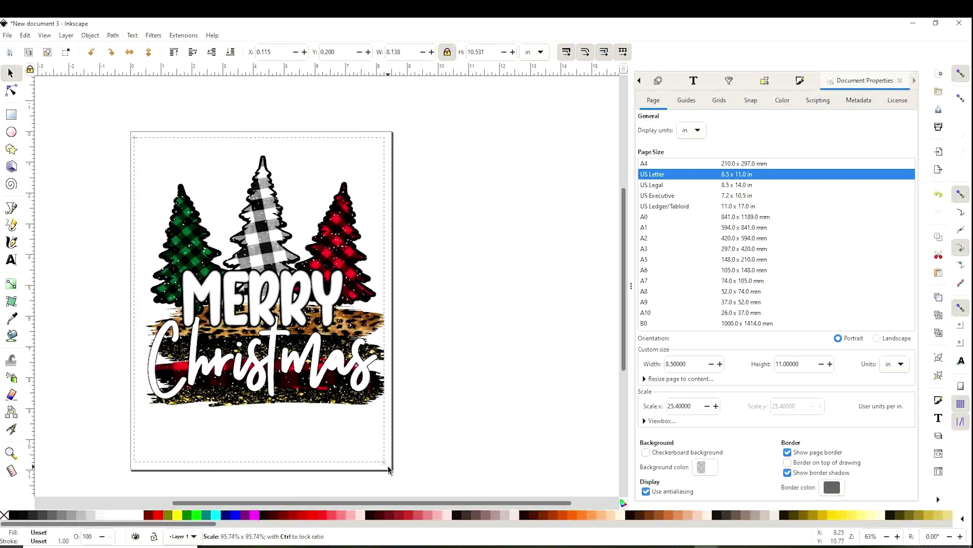
left_click(444, 371)
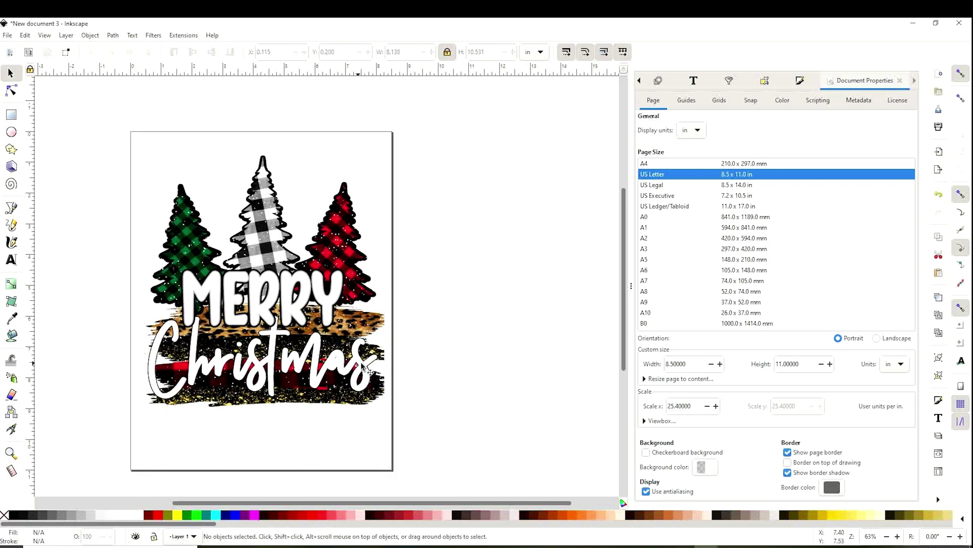
mouse_move(304, 282)
left_mouse_down()
mouse_move(301, 331)
mouse_move(300, 273)
left_mouse_up()
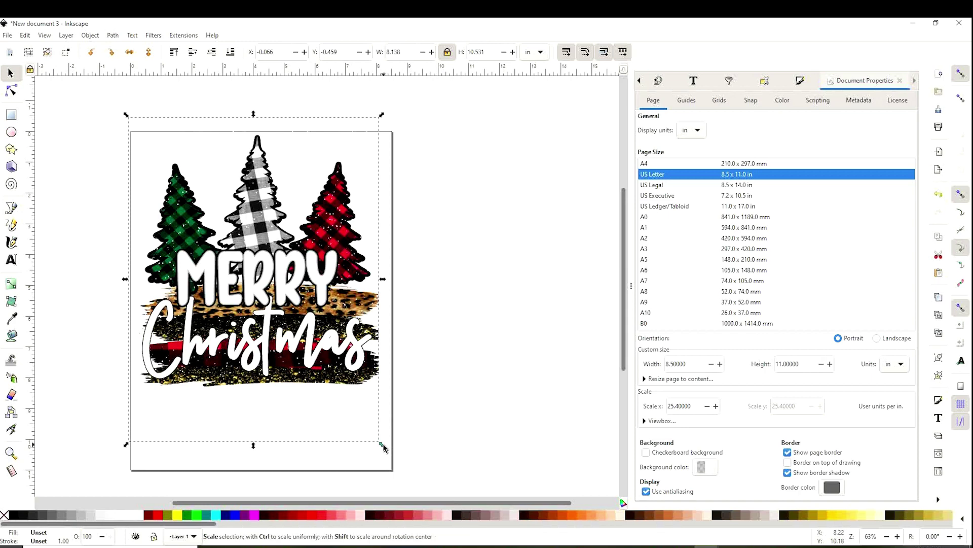
left_click_drag(382, 444, 391, 454)
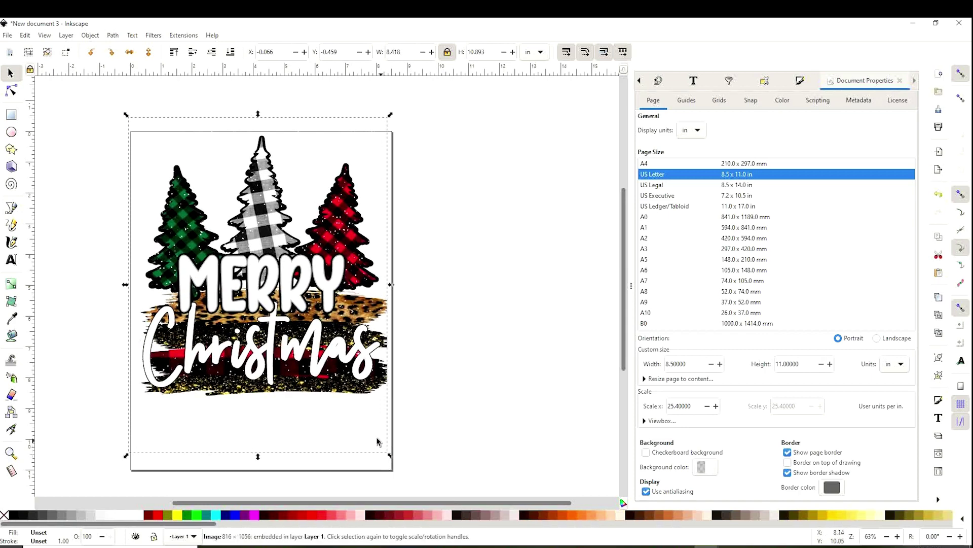
left_click_drag(325, 300, 324, 323)
left_click(448, 316)
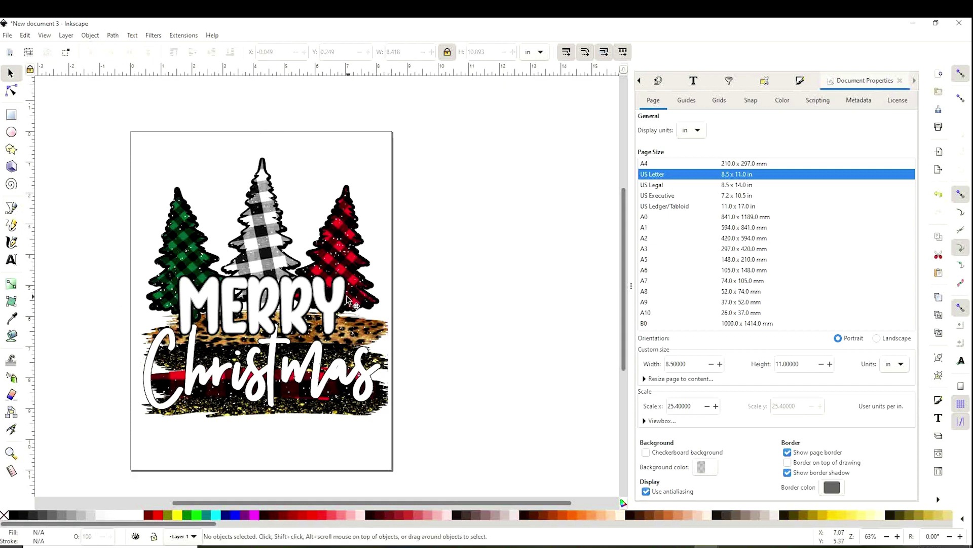
- Scale the image proportionally to 7 in wide (7 × 9.059 in), near the page's top-left
left_click(314, 318)
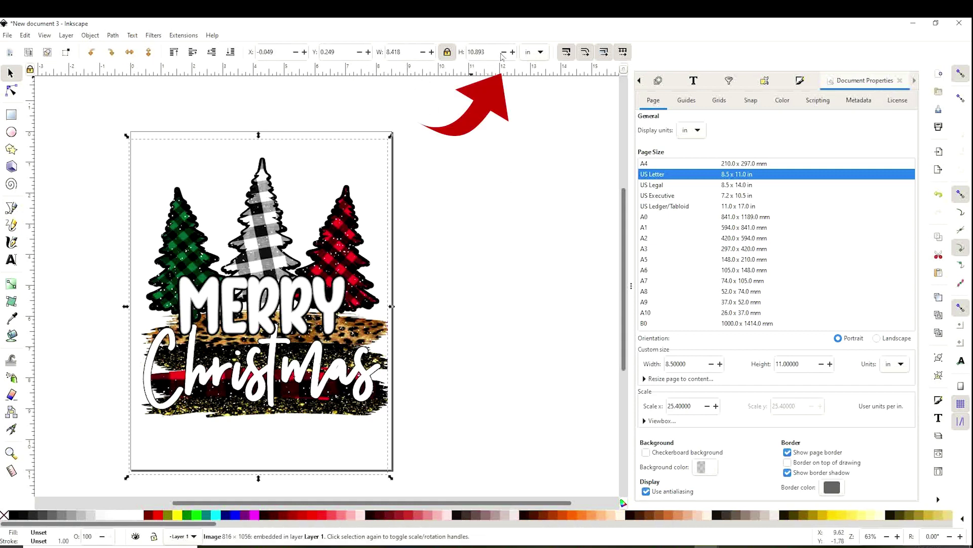
left_click(543, 57)
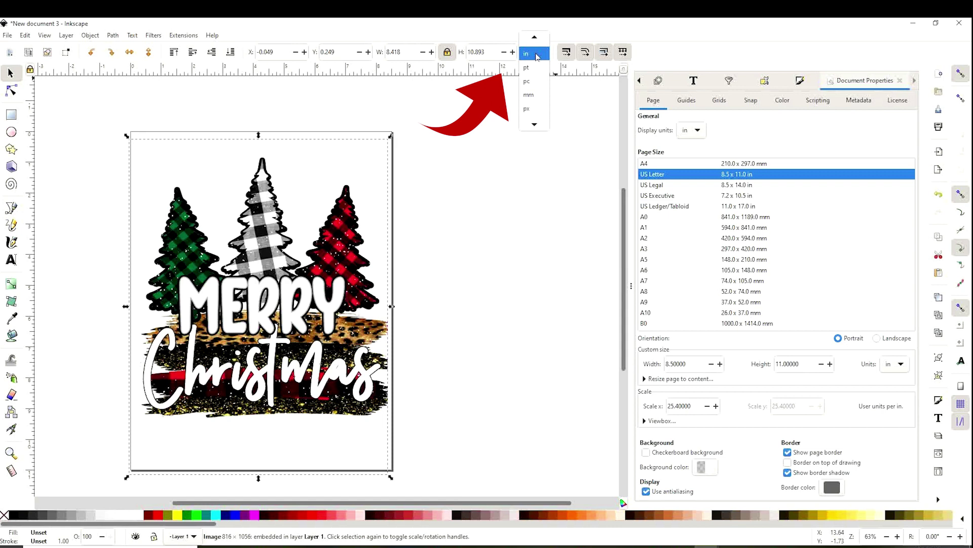
left_click(537, 54)
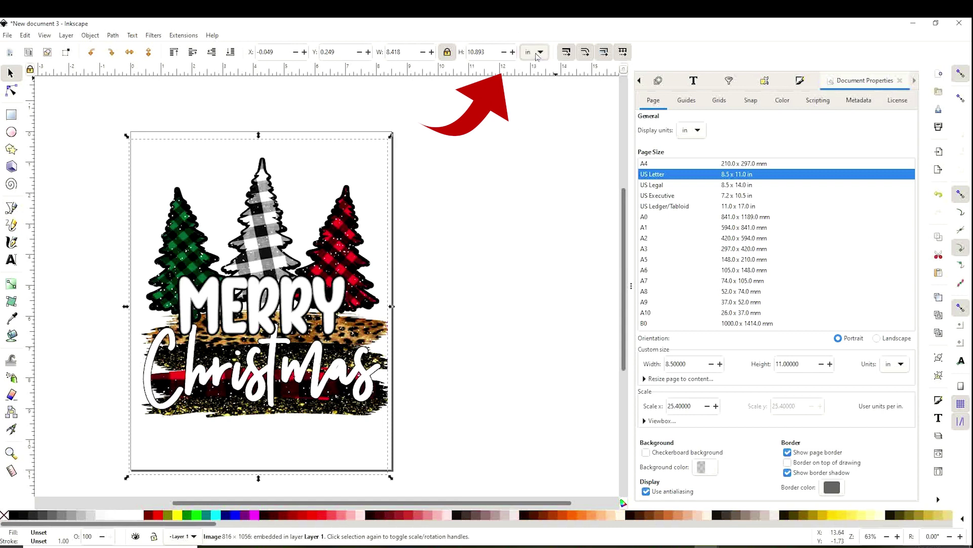
double_click(411, 52)
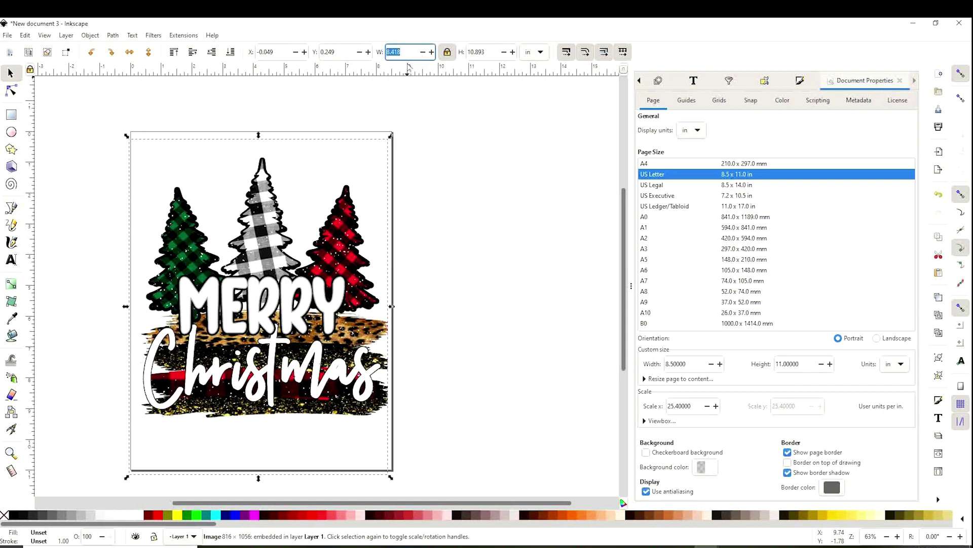
left_click(408, 53)
double_click(399, 53)
type("7")
key("Return")
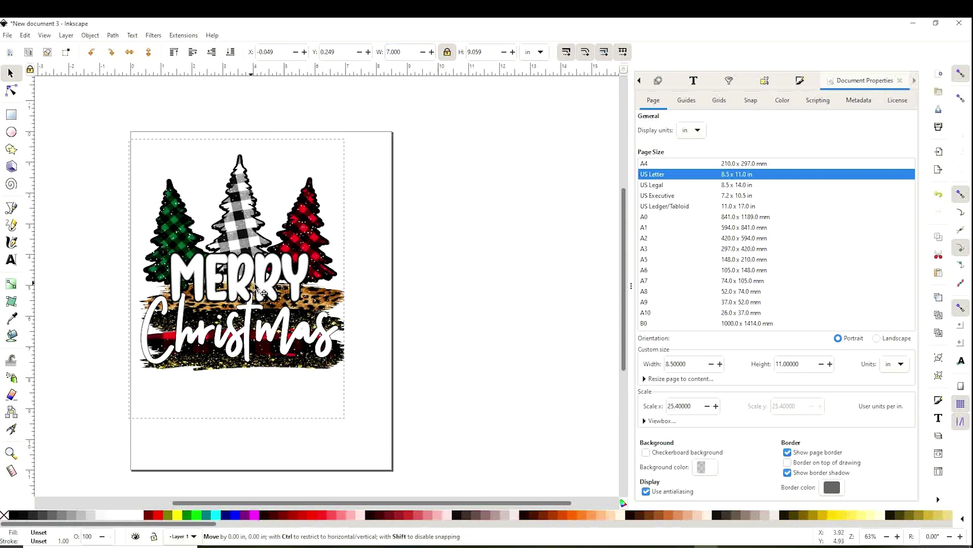
left_click_drag(251, 286, 261, 286)
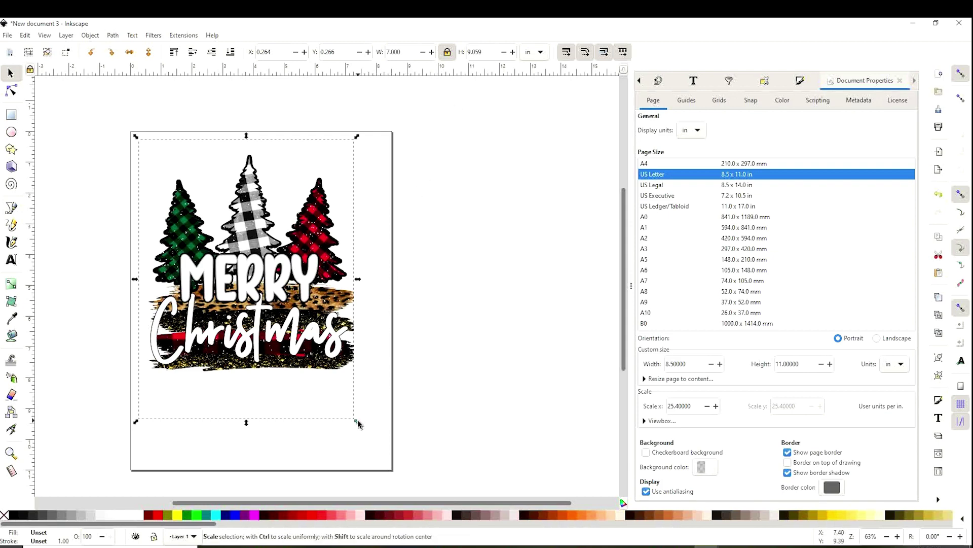
- Rescale the image from its corner to about 8.255 × 10.683 in and settle it on the page
mouse_move(358, 421)
left_mouse_down()
mouse_move(269, 273)
mouse_move(424, 458)
mouse_move(393, 418)
left_mouse_up()
left_click_drag(379, 398, 367, 378)
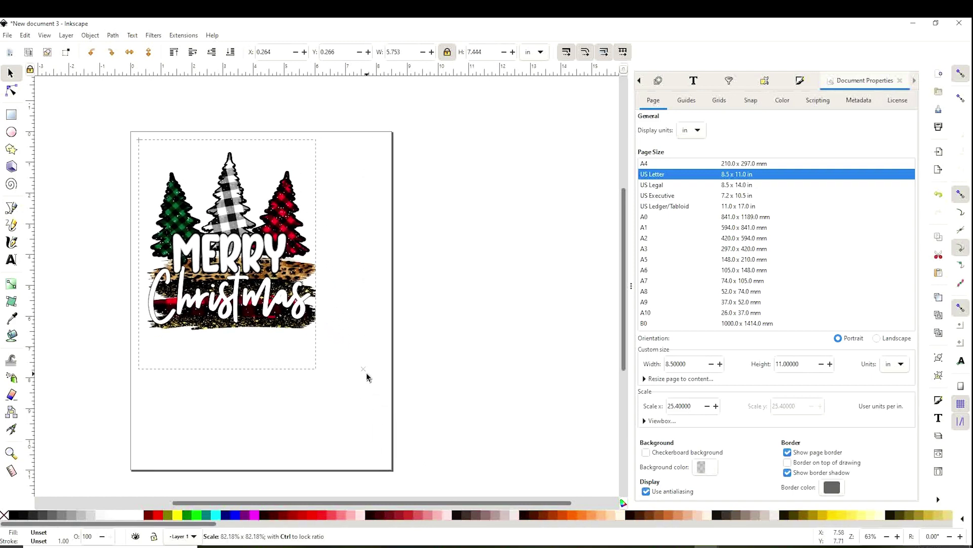
mouse_move(367, 377)
left_mouse_down()
mouse_move(383, 420)
mouse_move(329, 386)
mouse_move(289, 333)
mouse_move(401, 512)
mouse_move(395, 488)
left_mouse_up()
left_click_drag(331, 305, 356, 301)
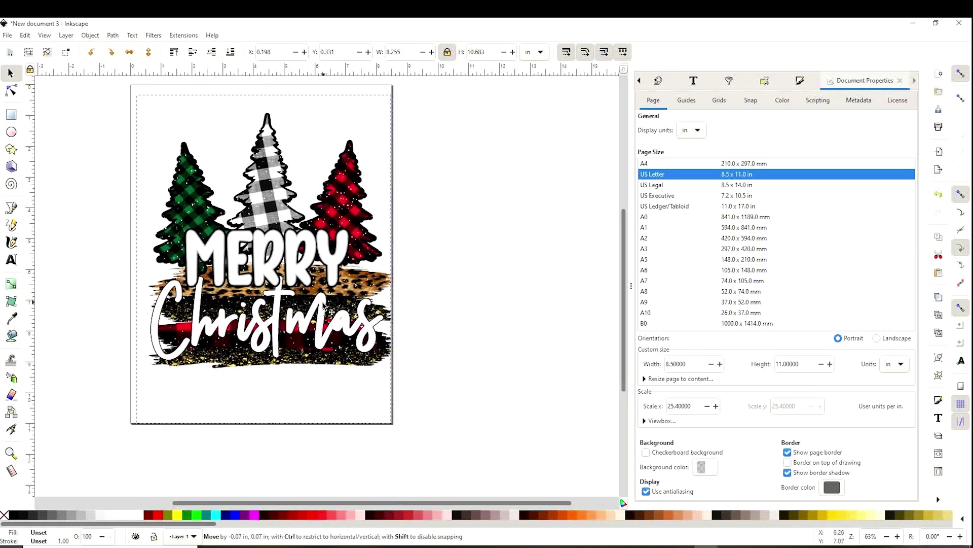
left_click(559, 255)
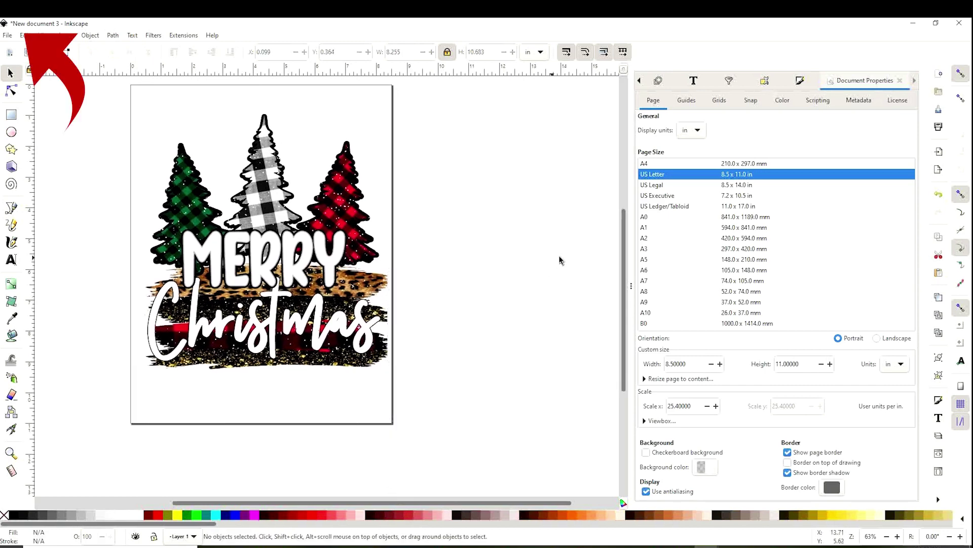
scroll(530, 260, "up", 1)
scroll(530, 260, "up", 1)
scroll(532, 300, "down", 1)
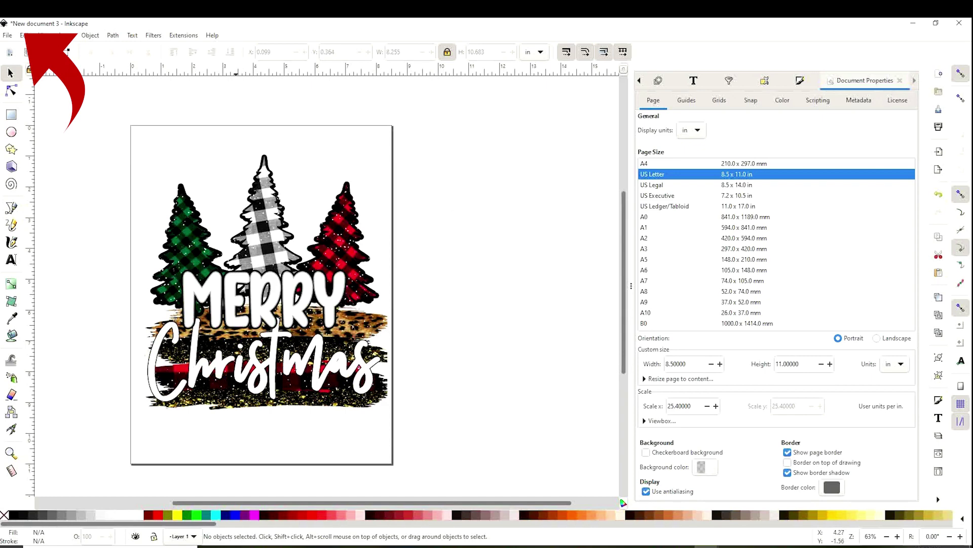
- Open the Print dialog for the EPSON ET-3760 Series printer and centre it on screen
left_click(7, 35)
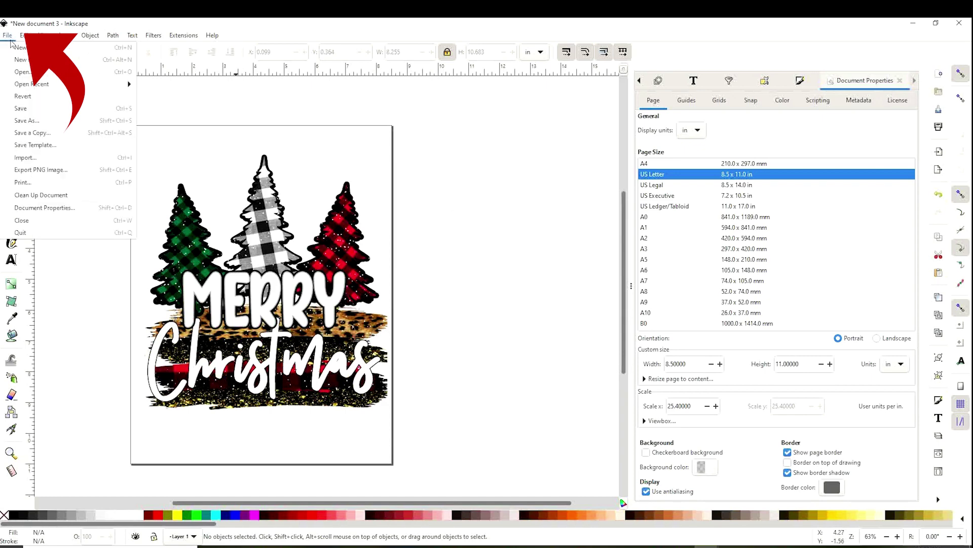
left_click(55, 185)
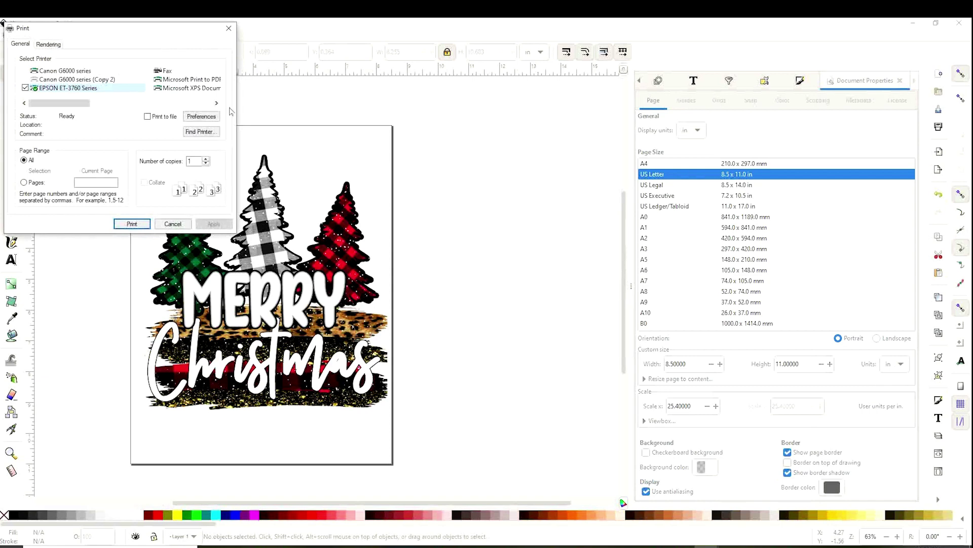
left_click_drag(116, 35, 307, 140)
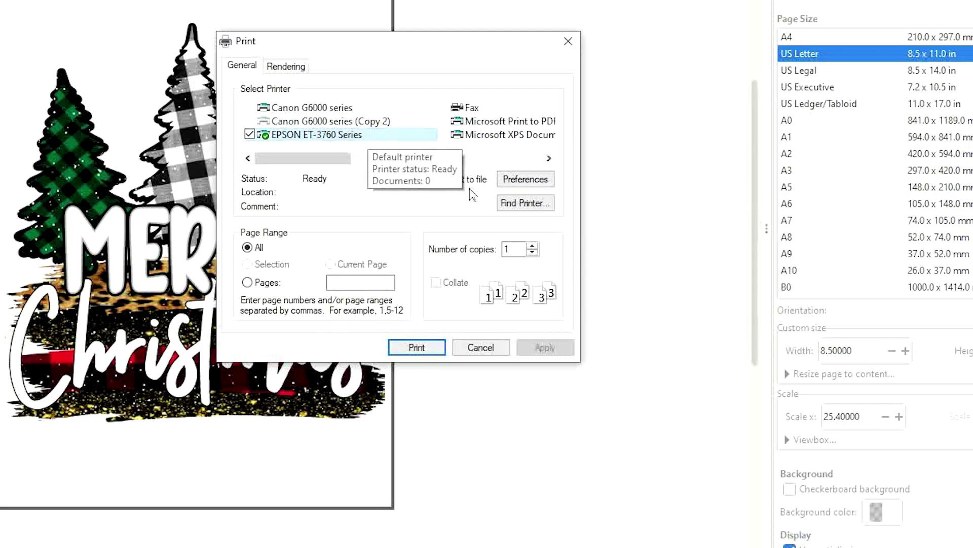
- In EPSON printing preferences, keep Premium Presentation Paper Matte paper and High print quality
left_click(533, 182)
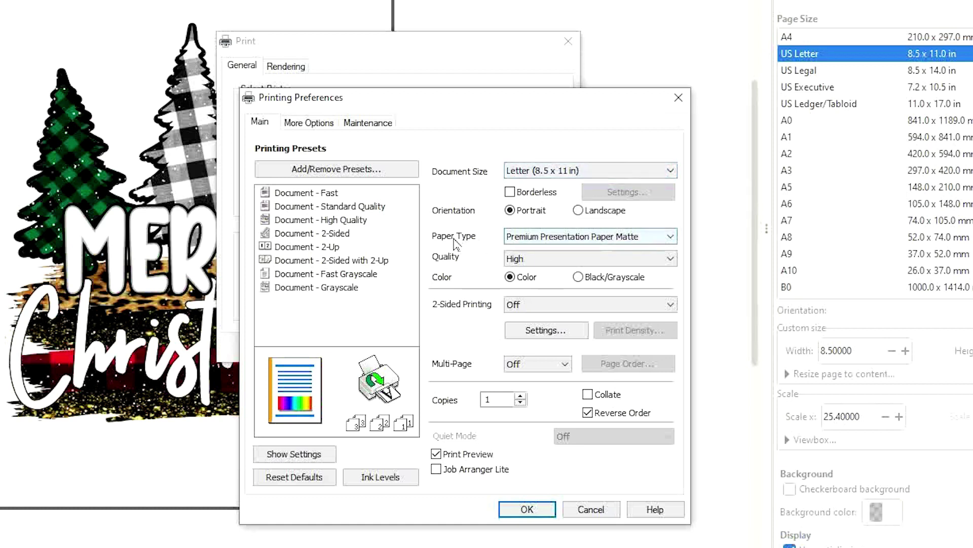
left_click(608, 237)
left_click(583, 322)
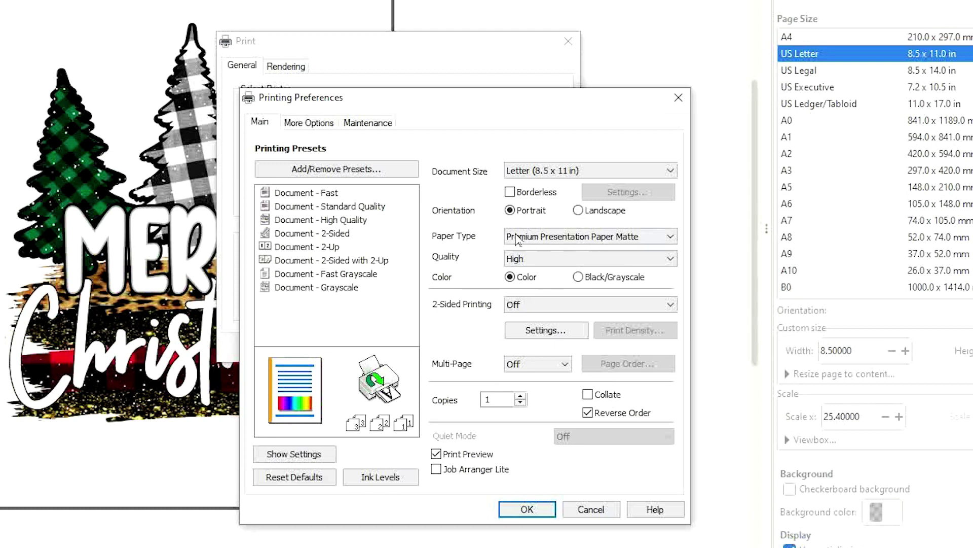
left_click(542, 262)
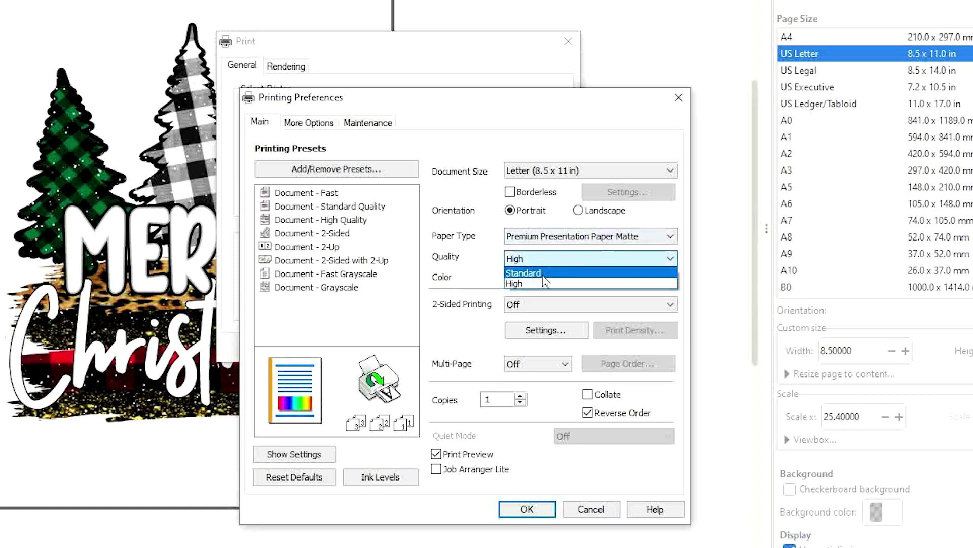
left_click(540, 284)
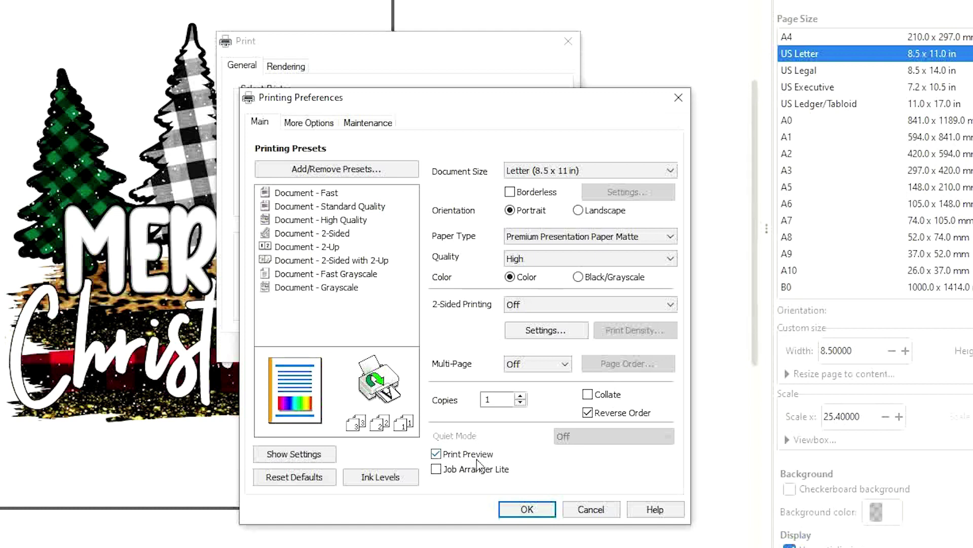
- Show the More Options tab in the EPSON preferences to check Mirror Image printing
left_click(302, 127)
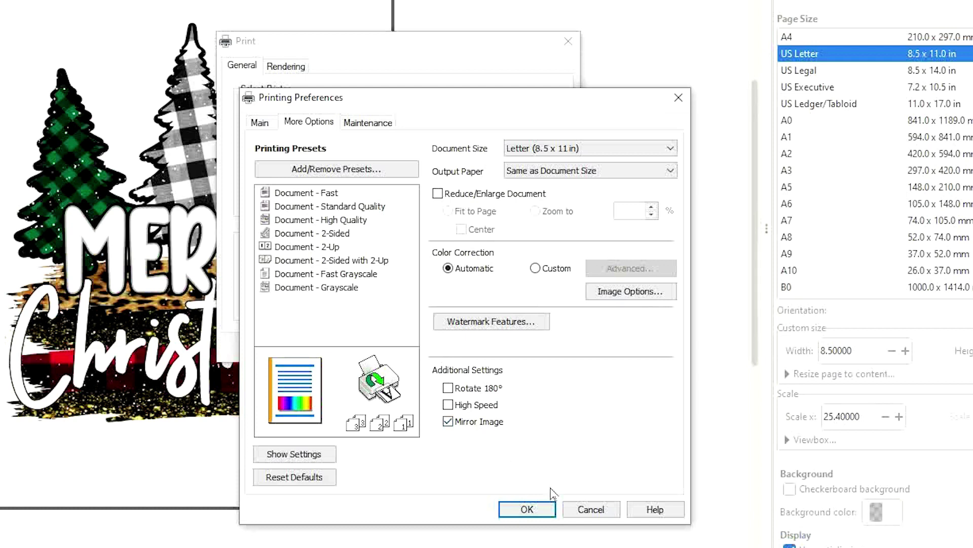
- Confirm the printer preferences and print, bringing up the mirrored Epson print preview
left_click(527, 509)
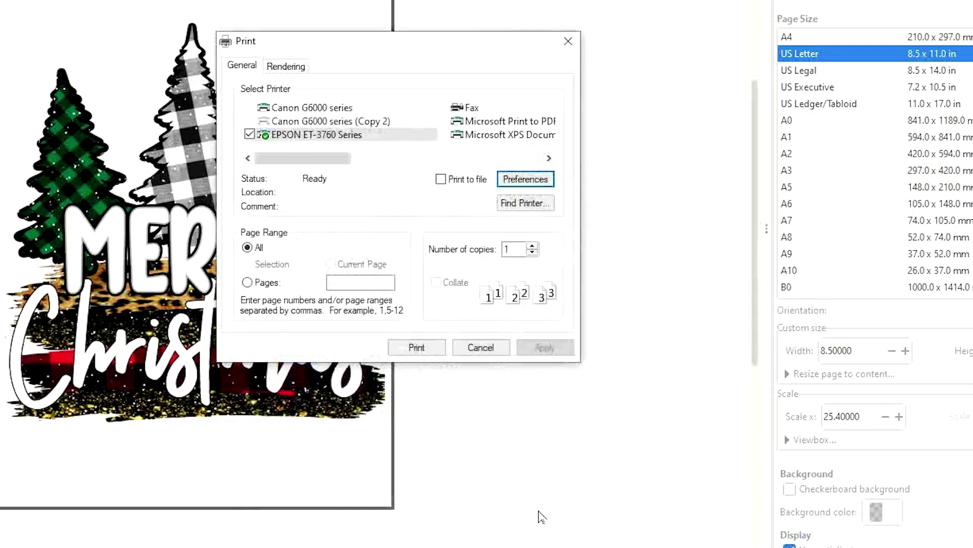
left_click(416, 347)
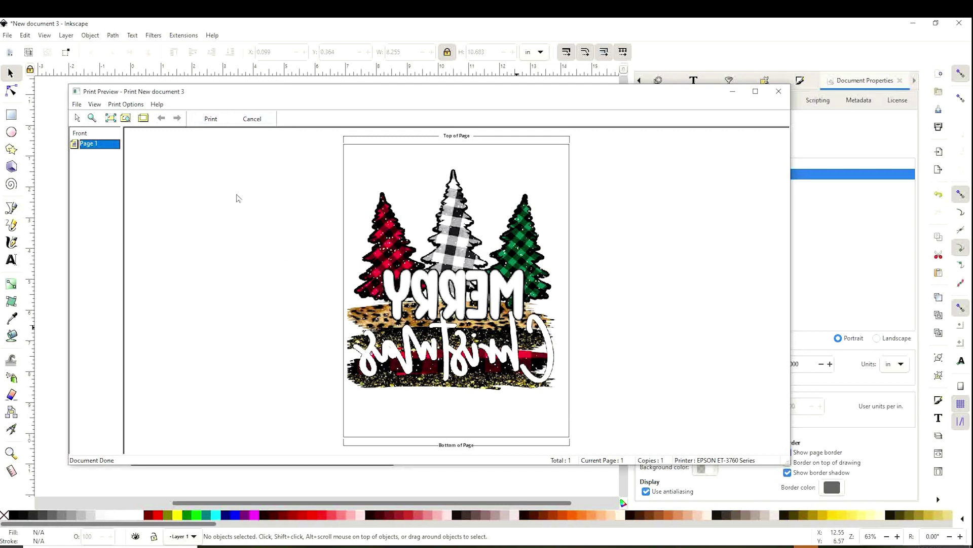
- Close the Epson print preview with Escape to return to the Inkscape canvas
key("Escape")
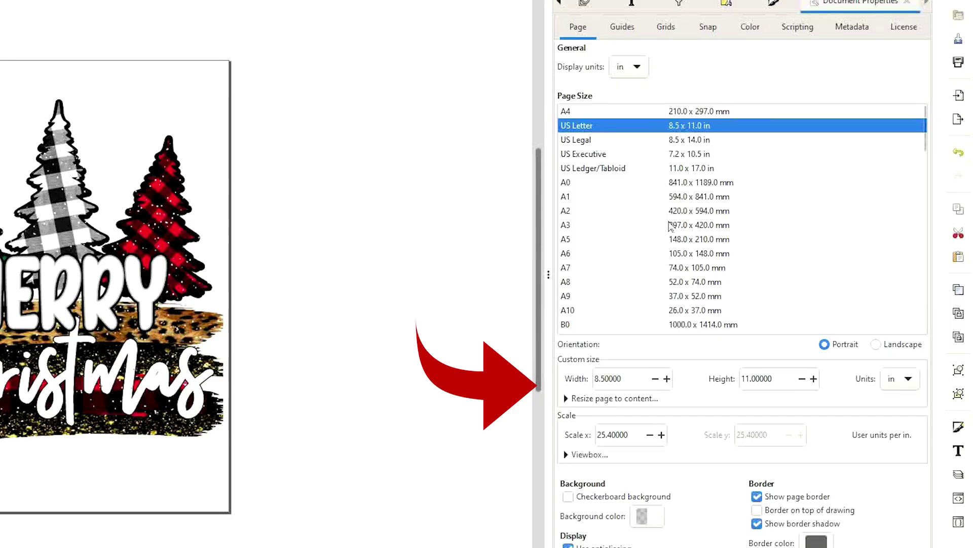
- Set a custom page size of 13 × 19 inches in Document Properties, keeping units in inches
scroll(697, 163, "down", 3)
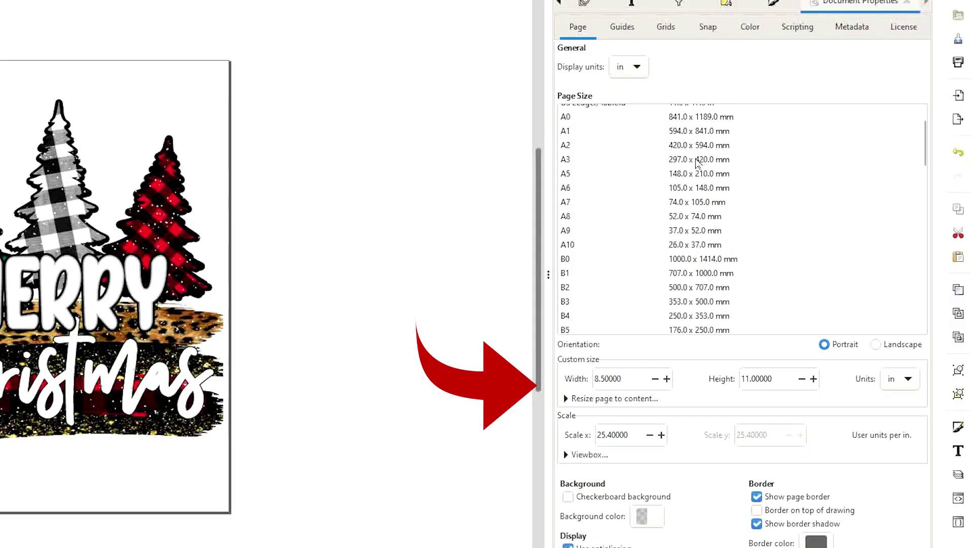
scroll(697, 162, "down", 3)
scroll(697, 162, "down", 3)
scroll(697, 162, "down", 3)
scroll(697, 162, "down", 3)
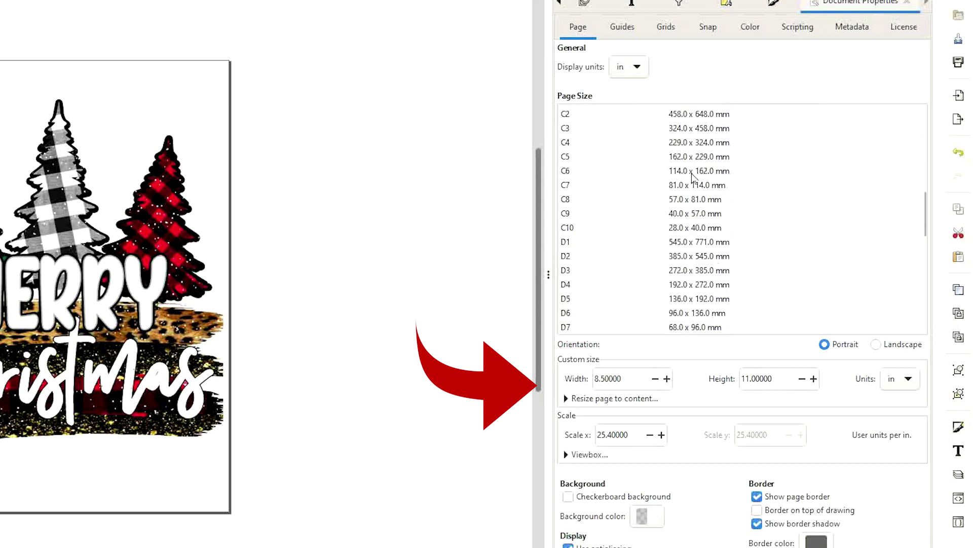
scroll(697, 162, "down", 3)
scroll(698, 162, "down", 3)
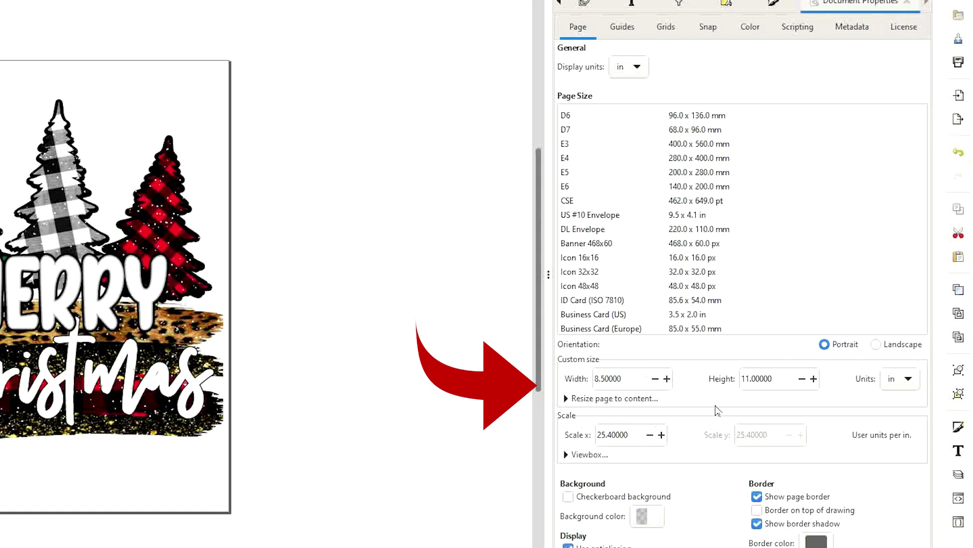
left_click(909, 384)
left_click(910, 384)
double_click(634, 378)
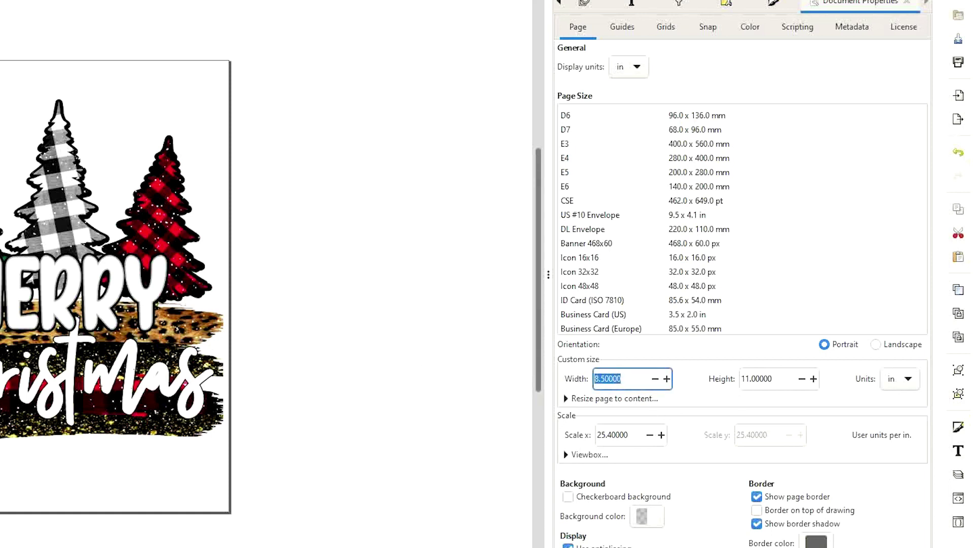
type("13")
key("Tab")
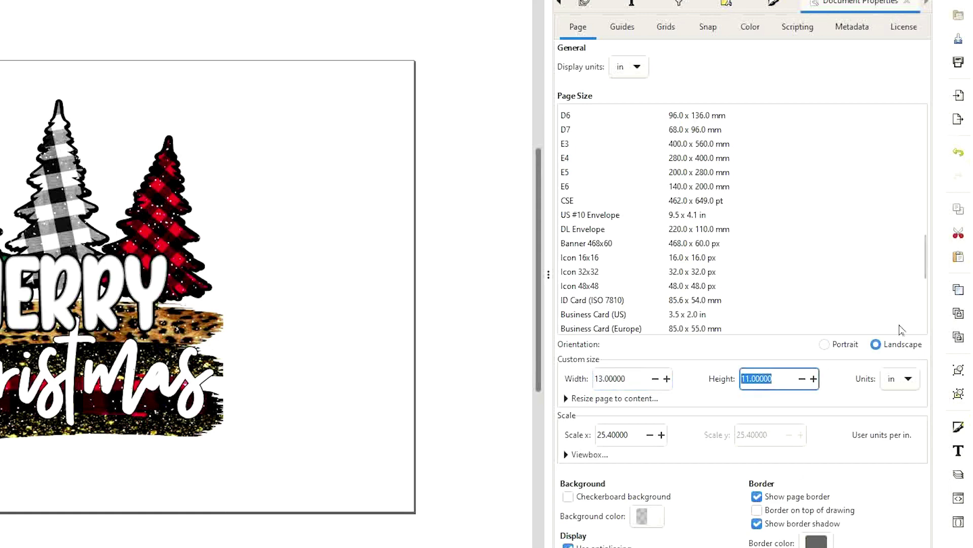
type("19")
key("Return")
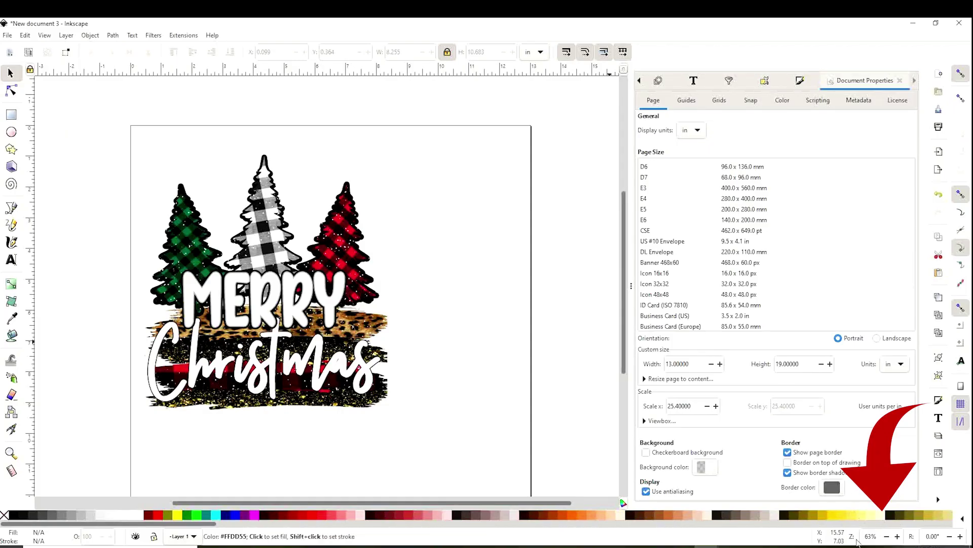
- Scale the Christmas image to about 12.83 × 16.61 in so it spans the page width
left_click(887, 536)
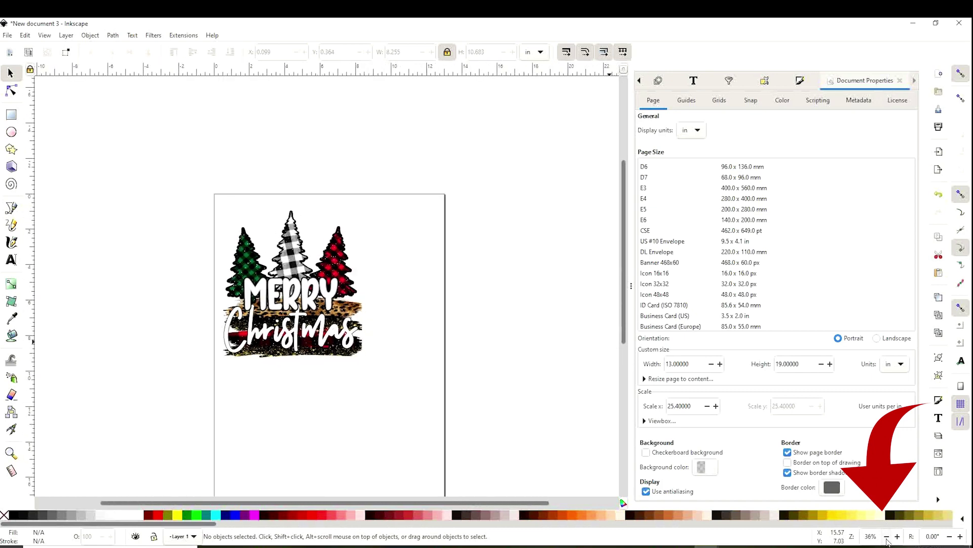
left_click(886, 536)
left_click(898, 536)
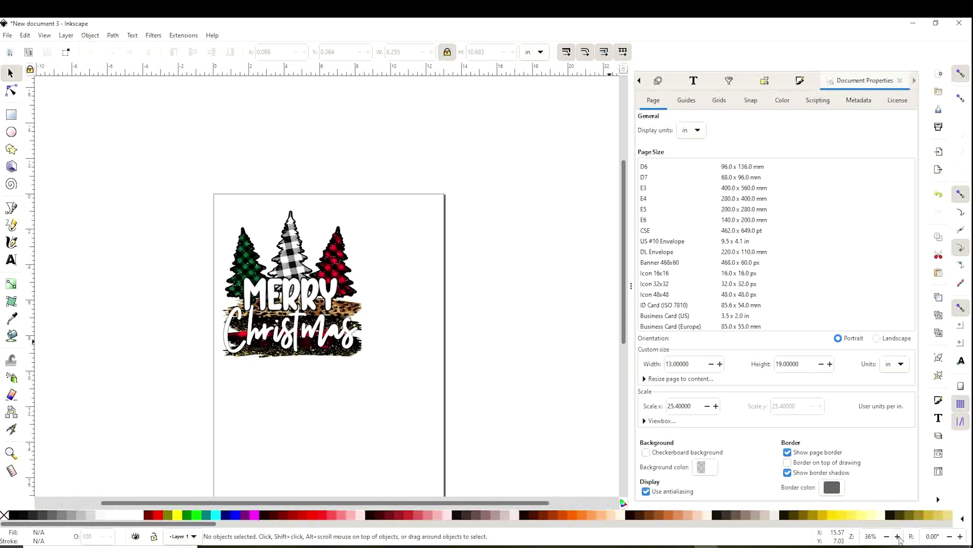
left_click(886, 537)
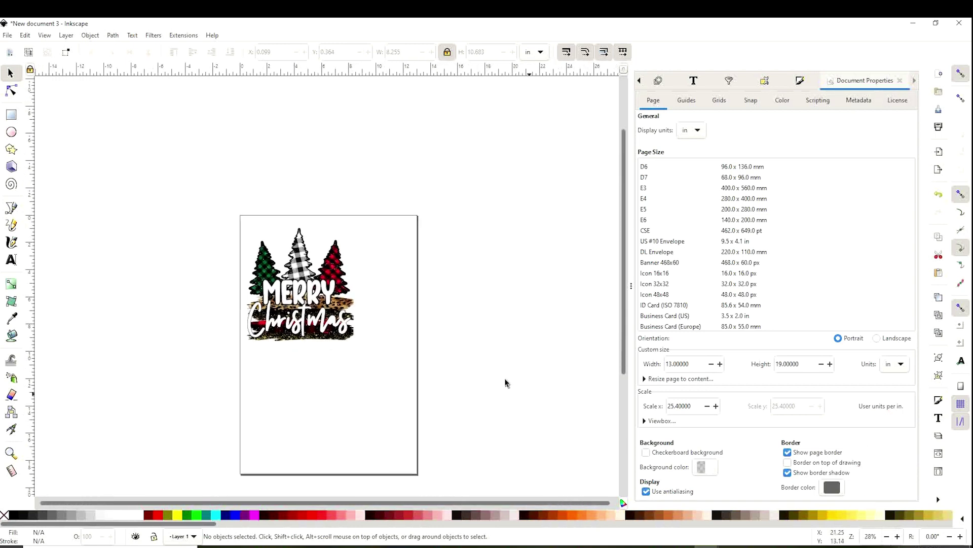
scroll(506, 383, "down", 2)
scroll(502, 369, "down", 2)
left_click(335, 253)
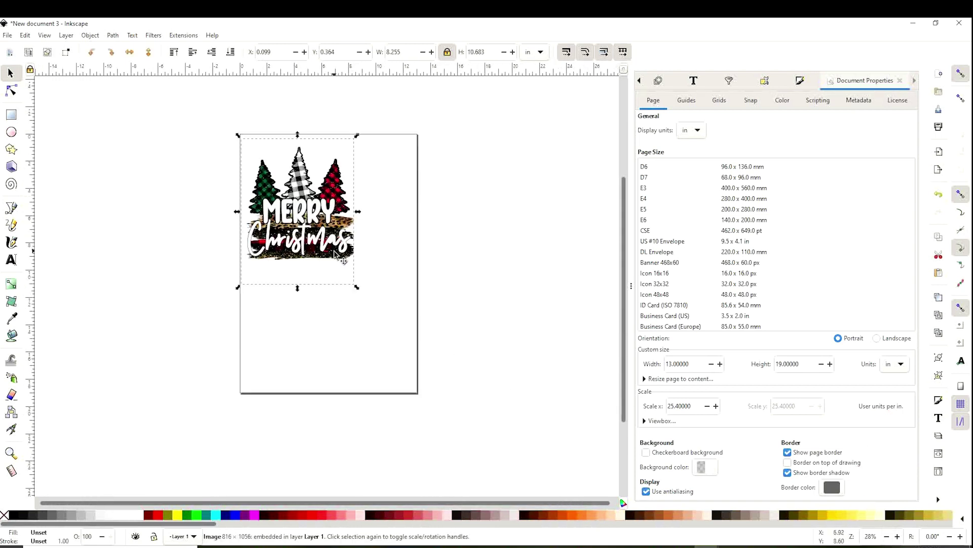
left_click_drag(358, 287, 428, 387)
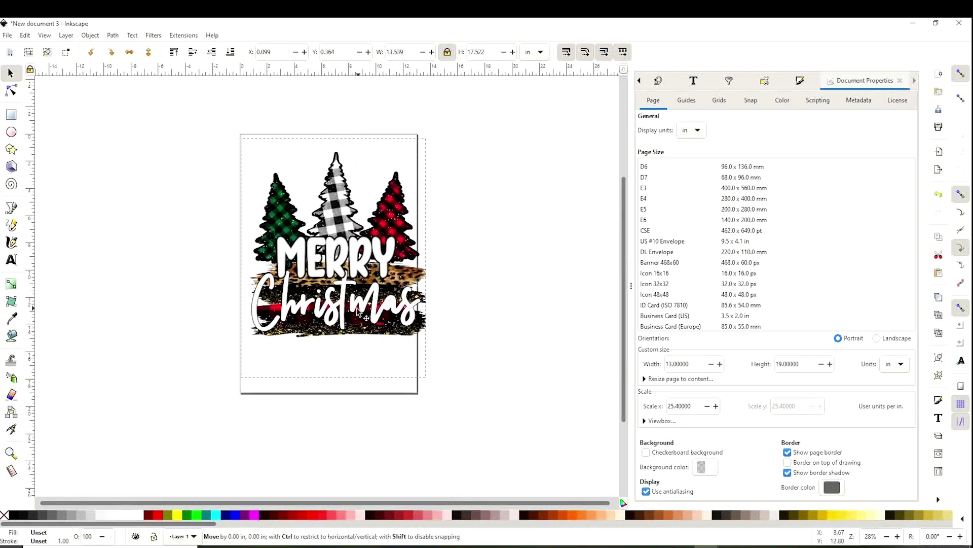
left_click_drag(356, 309, 353, 311)
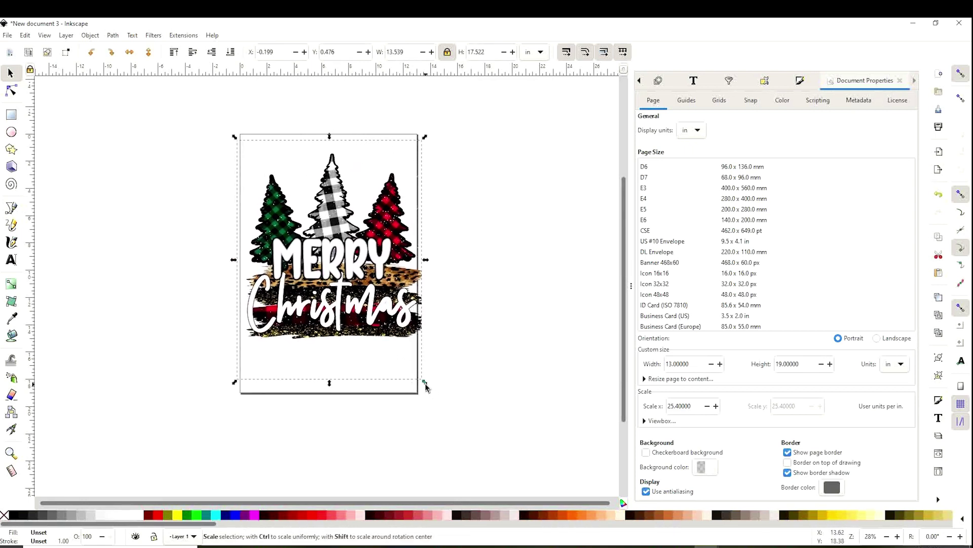
left_click_drag(428, 388, 414, 378)
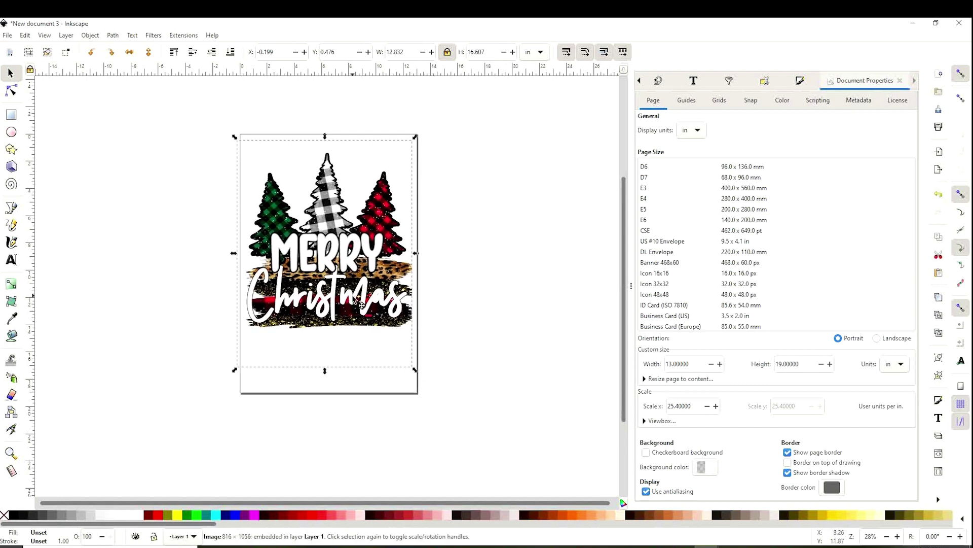
left_click_drag(362, 307, 358, 304)
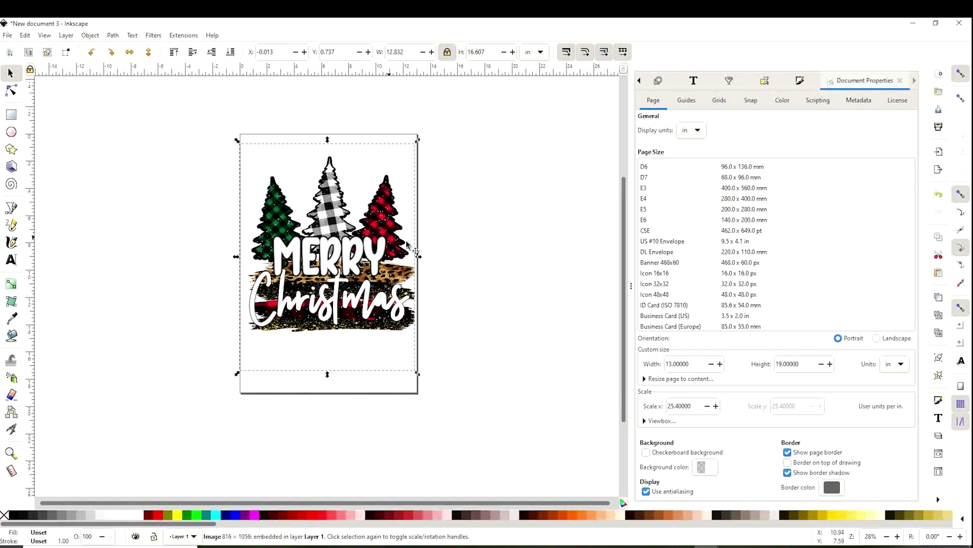
left_click(486, 264)
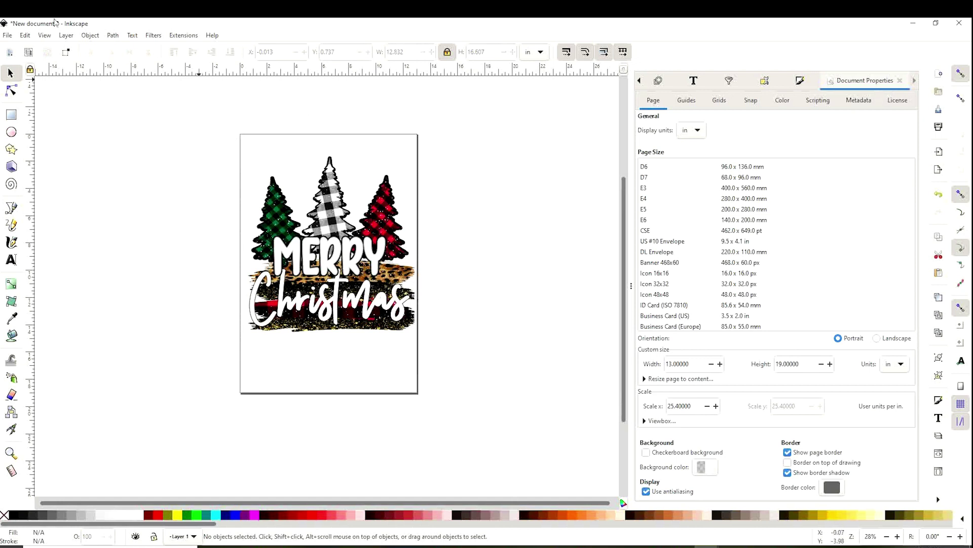
- Change the page size to US Letter
scroll(775, 243, "up", 3)
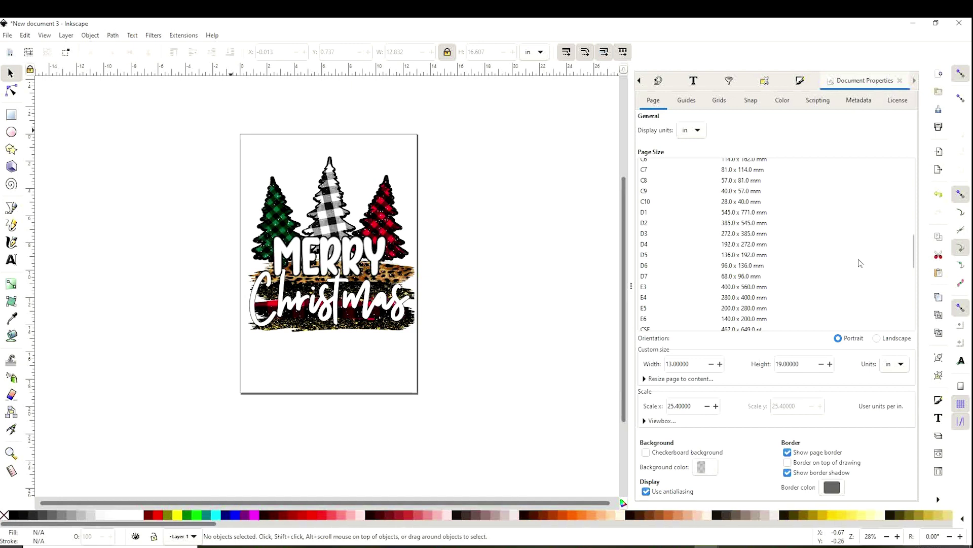
scroll(861, 263, "up", 3)
scroll(842, 256, "up", 3)
scroll(833, 252, "up", 3)
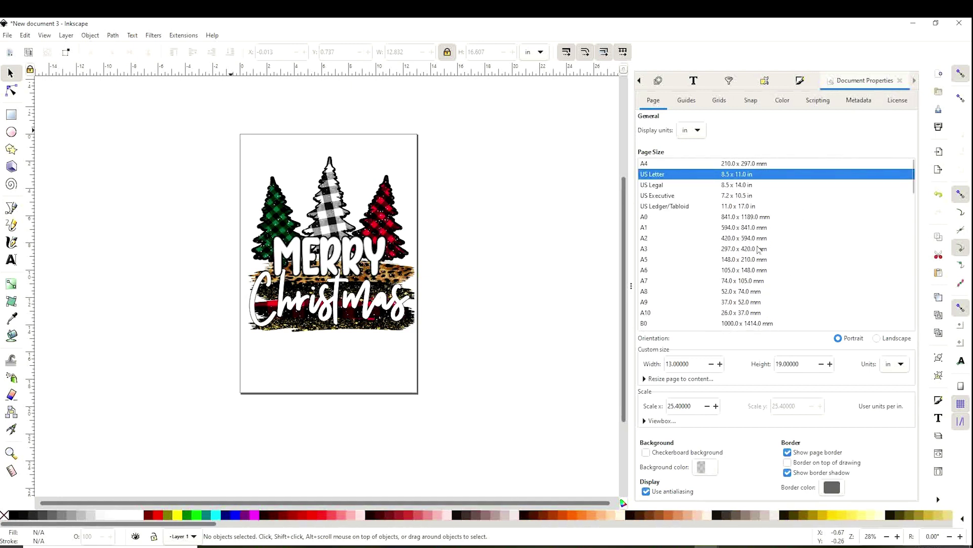
left_click(753, 228)
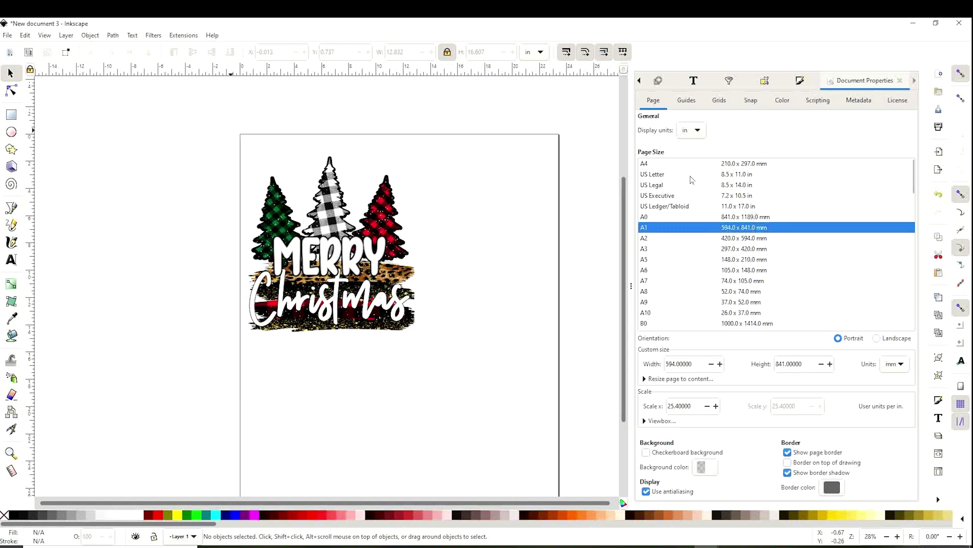
left_click(689, 176)
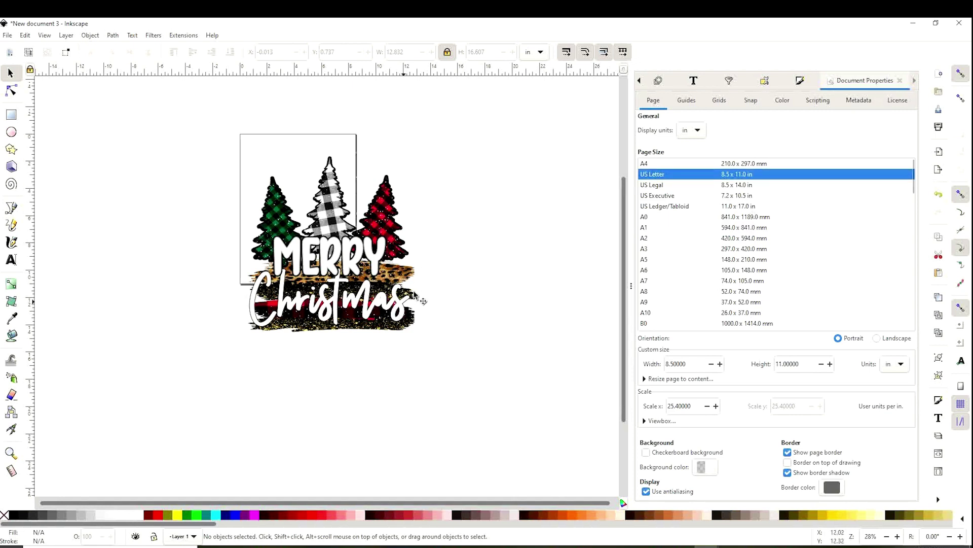
- Turn the page to landscape and shrink the image to about 10.73 × 13.89 in
left_click(377, 304)
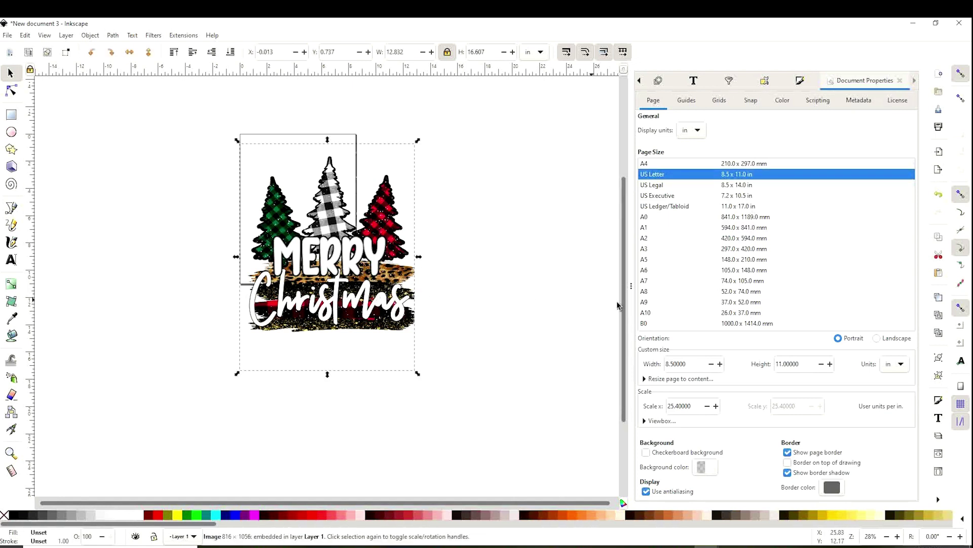
left_click(876, 339)
left_click(346, 276)
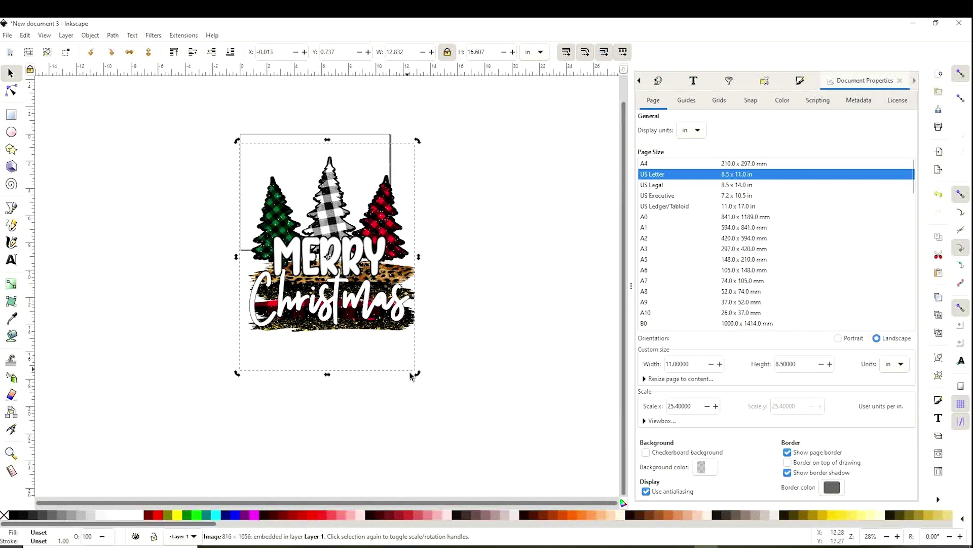
left_click(402, 325)
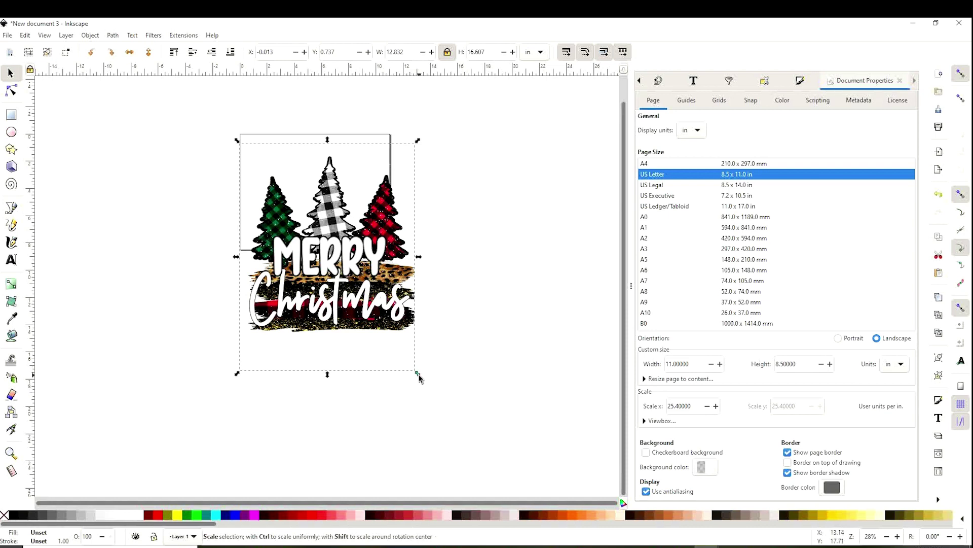
left_click_drag(419, 378, 400, 342)
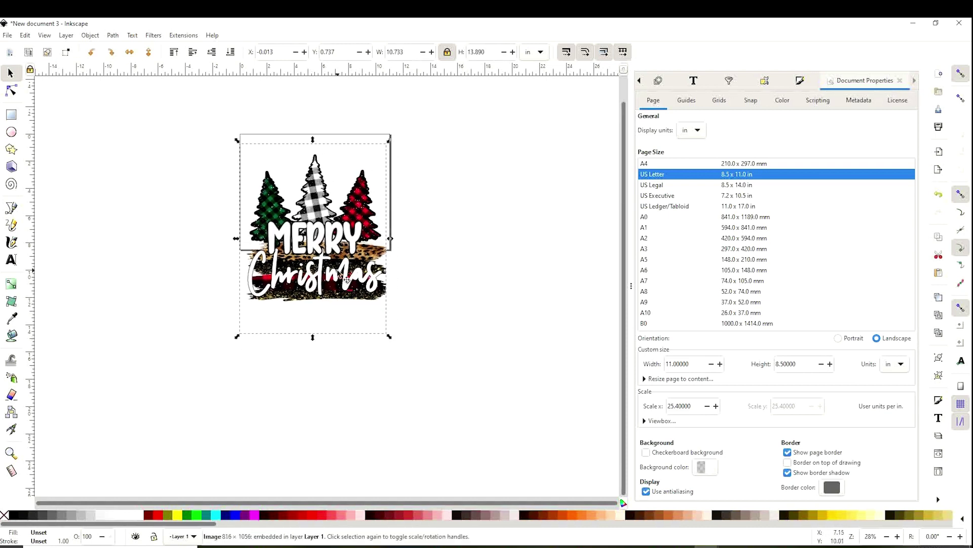
- Position the Christmas image at the page's top-left, overhanging the bottom edge, and deselect it
left_click_drag(345, 277, 344, 266)
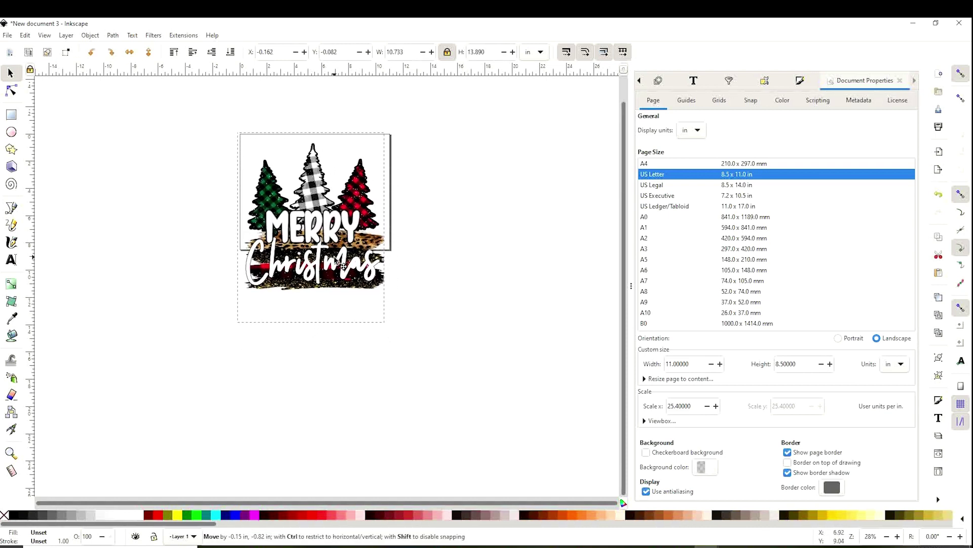
left_click(482, 310)
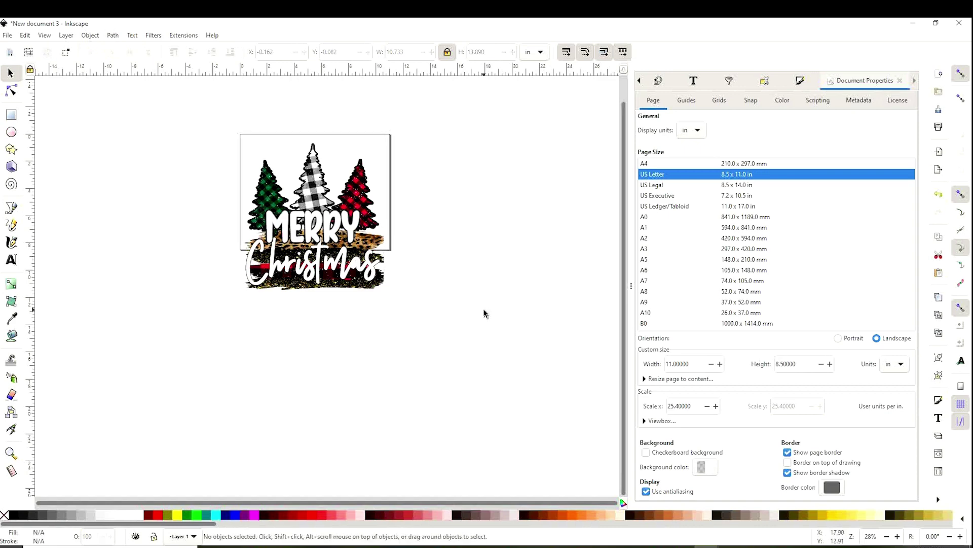
left_click(898, 537)
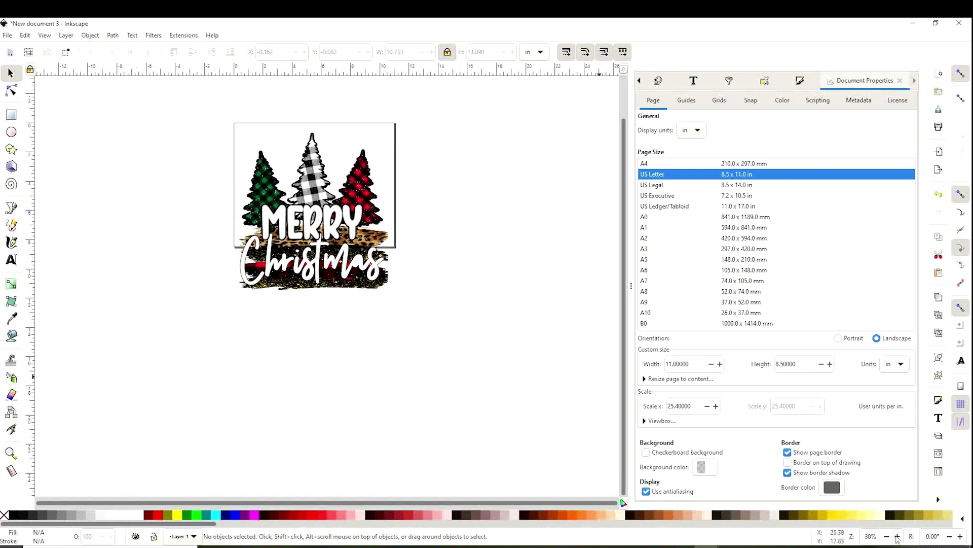
left_click(898, 537)
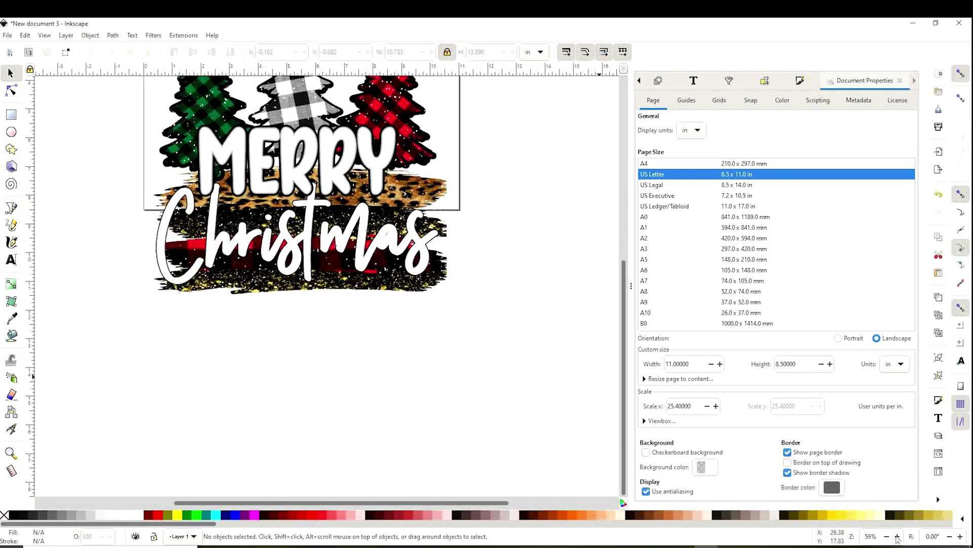
scroll(510, 312, "up", 2)
left_click(456, 355)
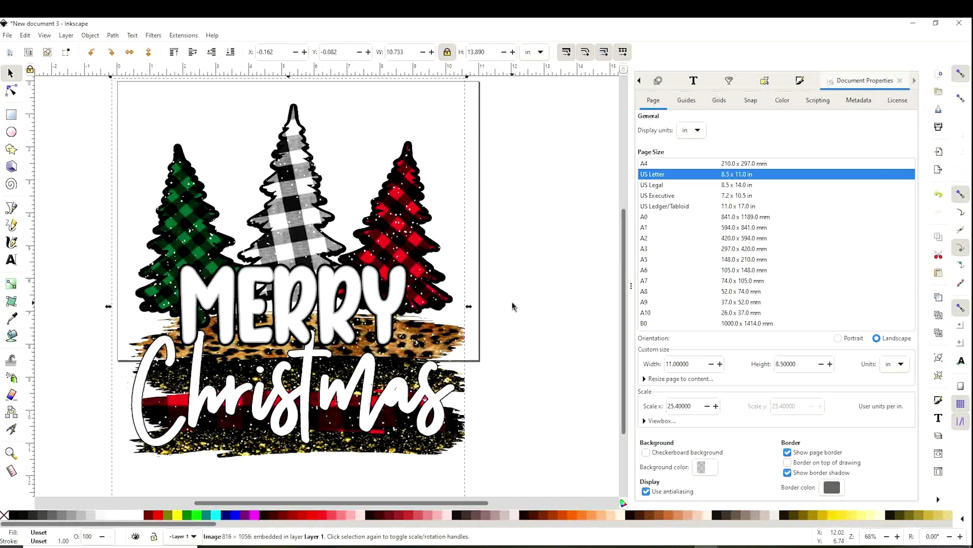
key("minus")
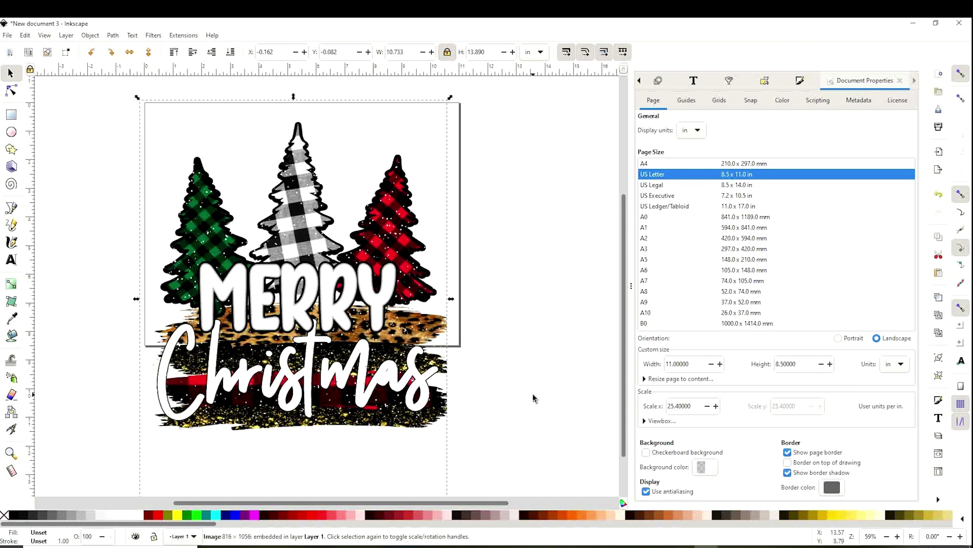
left_click(467, 302)
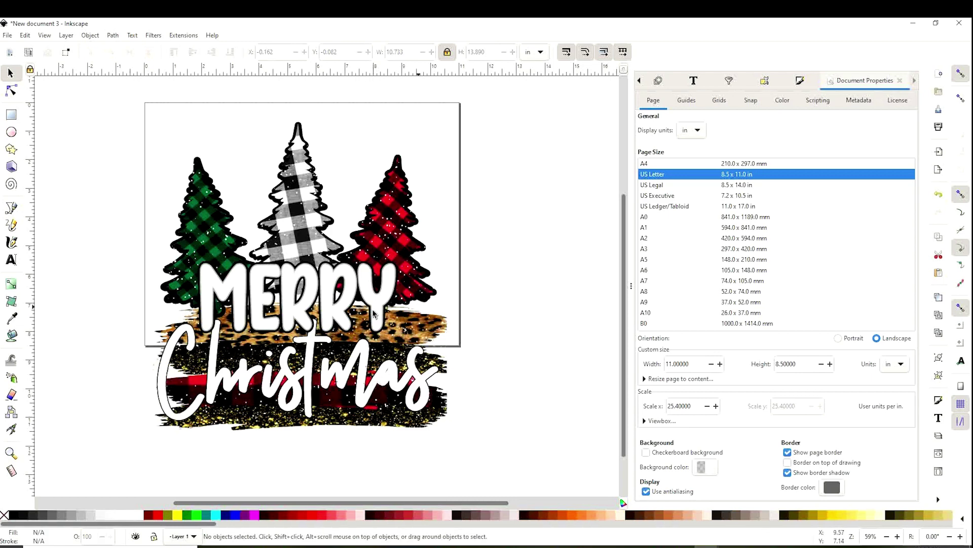
mouse_move(351, 302)
left_mouse_down()
mouse_move(364, 384)
mouse_move(351, 311)
left_mouse_up()
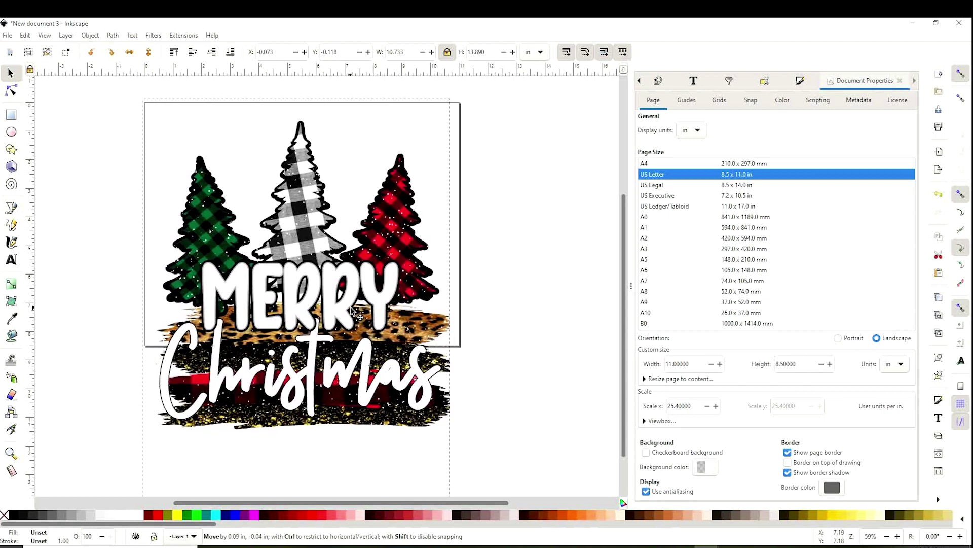
left_click_drag(351, 311, 351, 309)
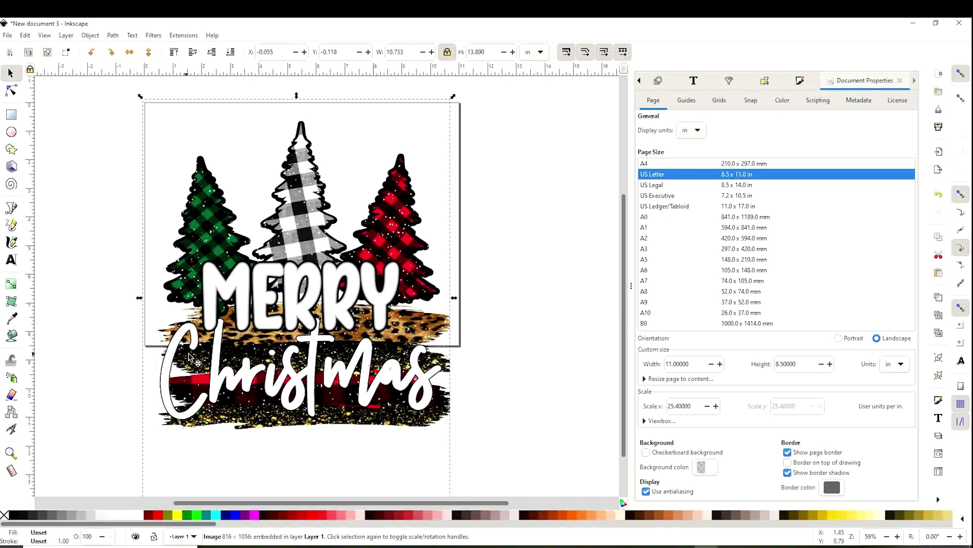
key("Escape")
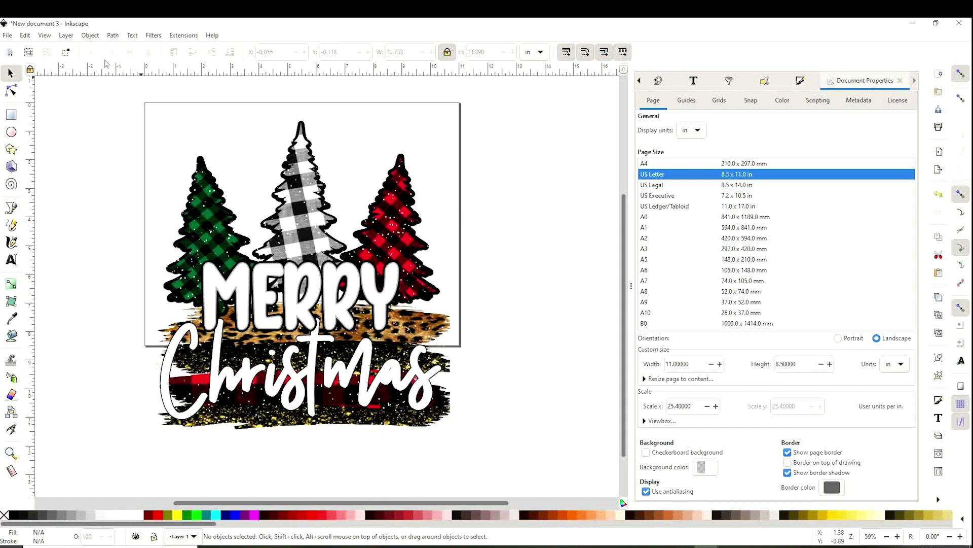
- Enable Mirror Image in the printer preferences, check the print preview, and cancel
left_click(8, 35)
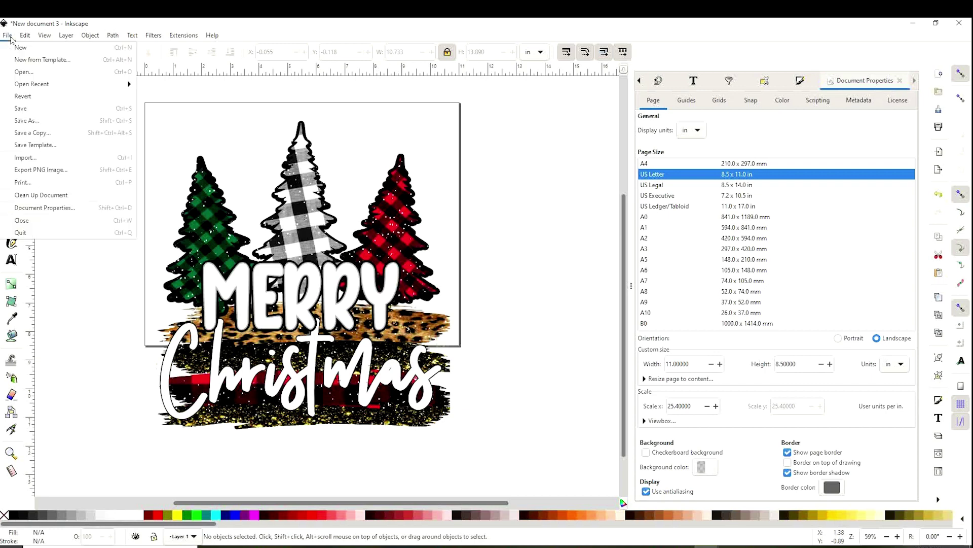
left_click(43, 185)
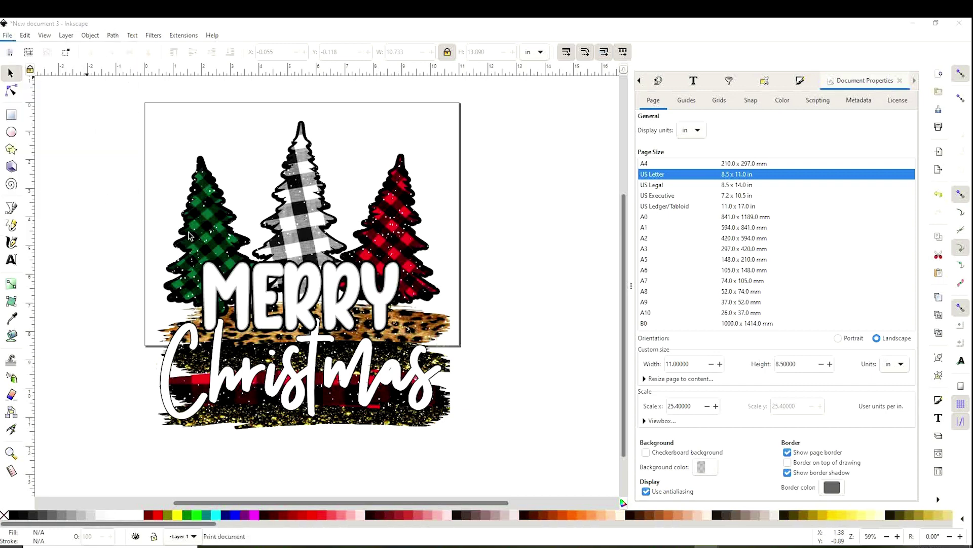
left_click(203, 117)
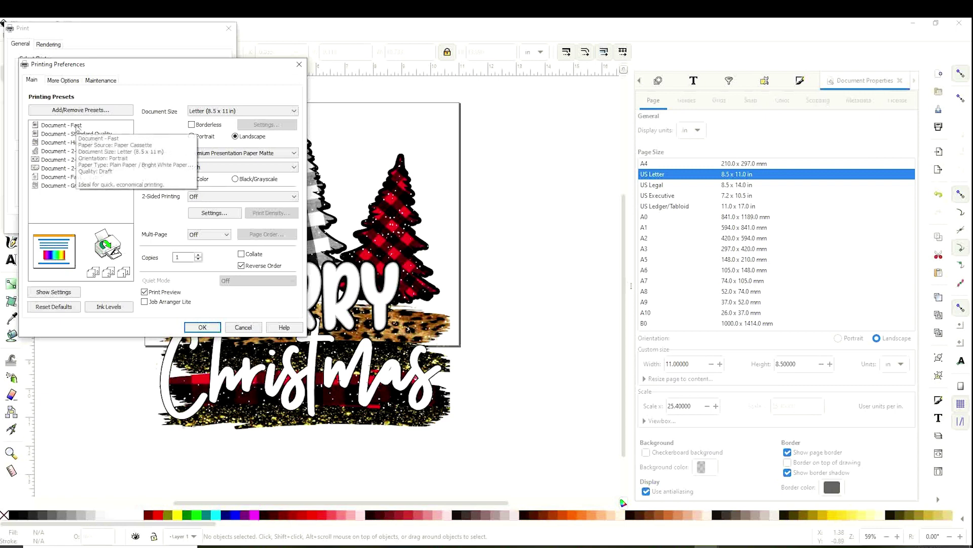
left_click(63, 83)
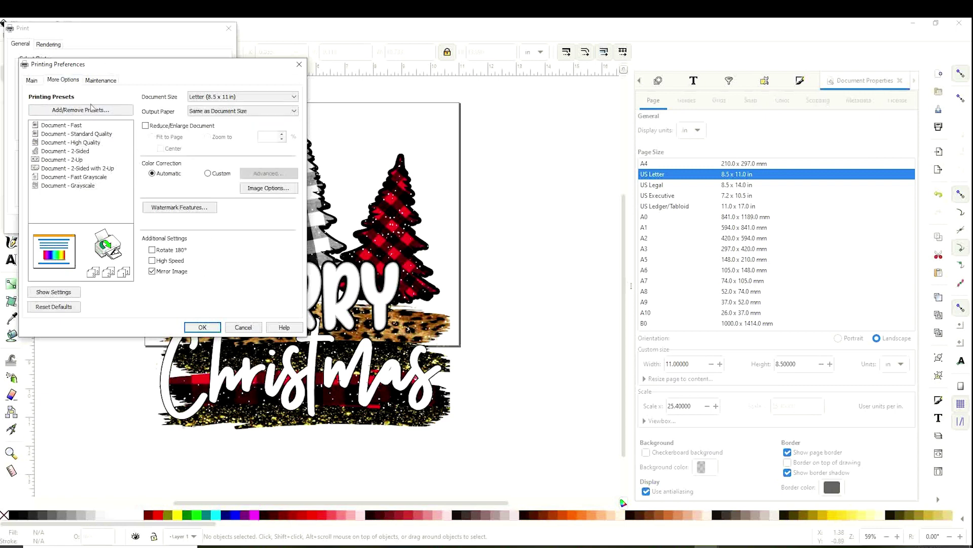
left_click(205, 327)
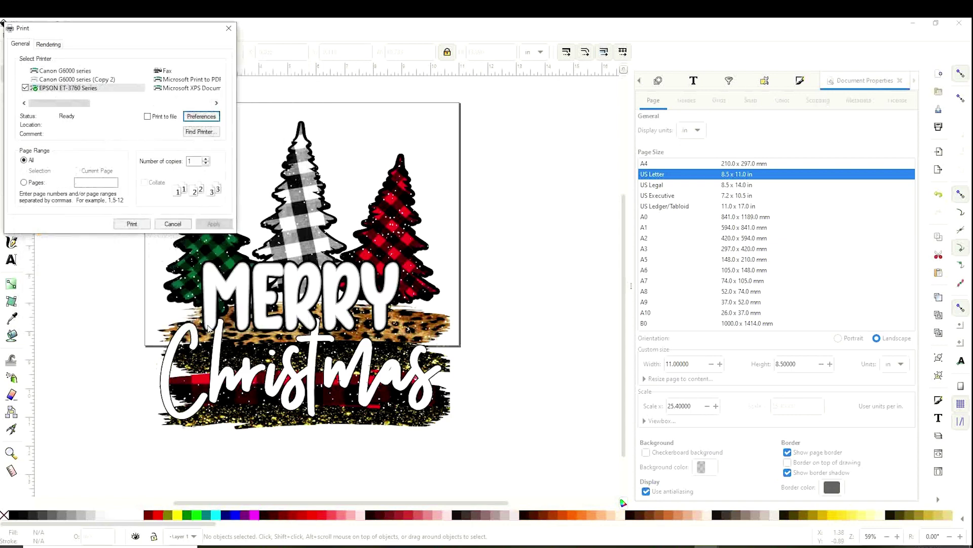
left_click(133, 223)
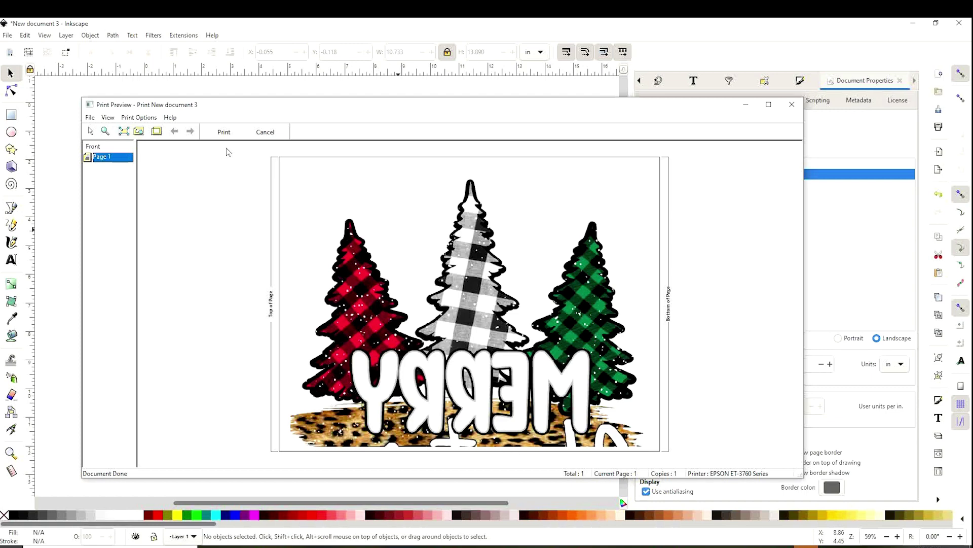
left_click(265, 132)
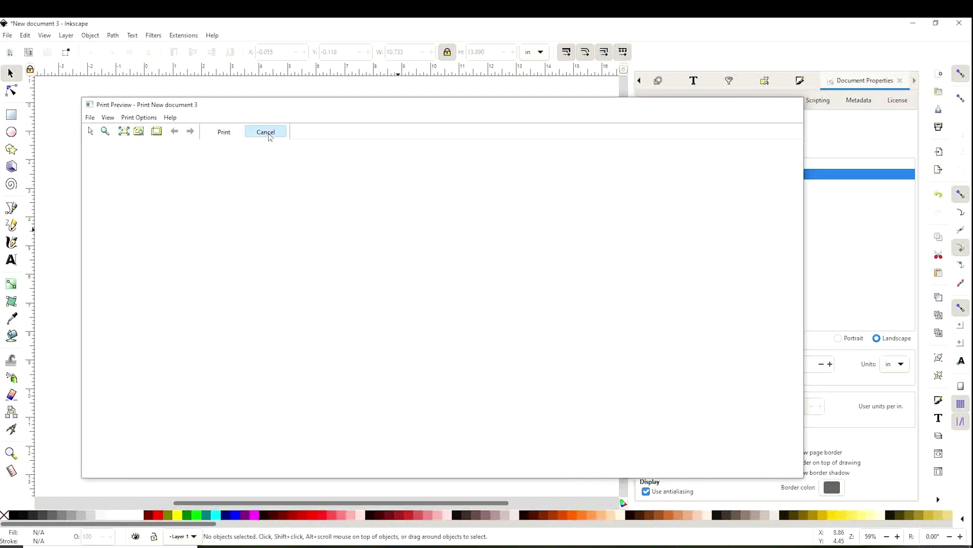
- Turn on borderless in the printer preferences and print the mirrored design
left_click(8, 35)
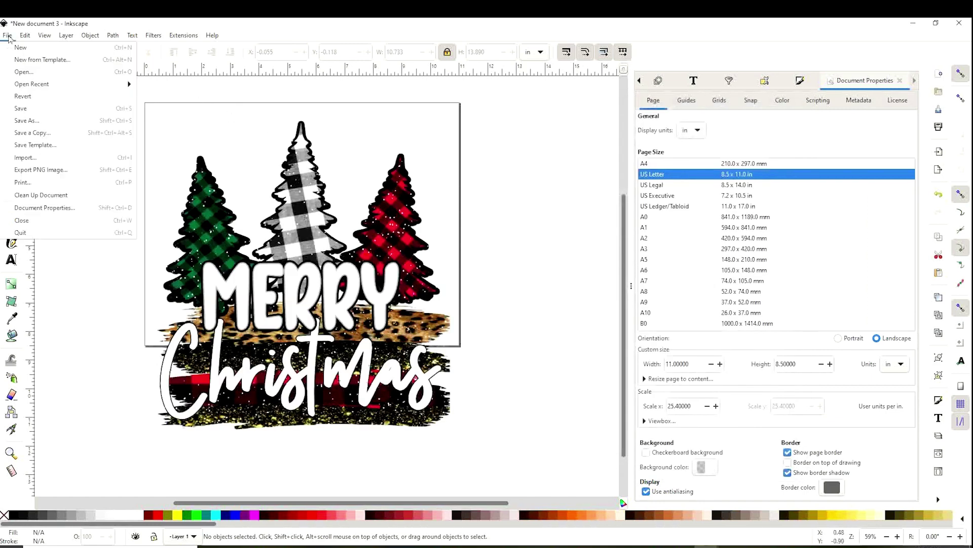
left_click(63, 183)
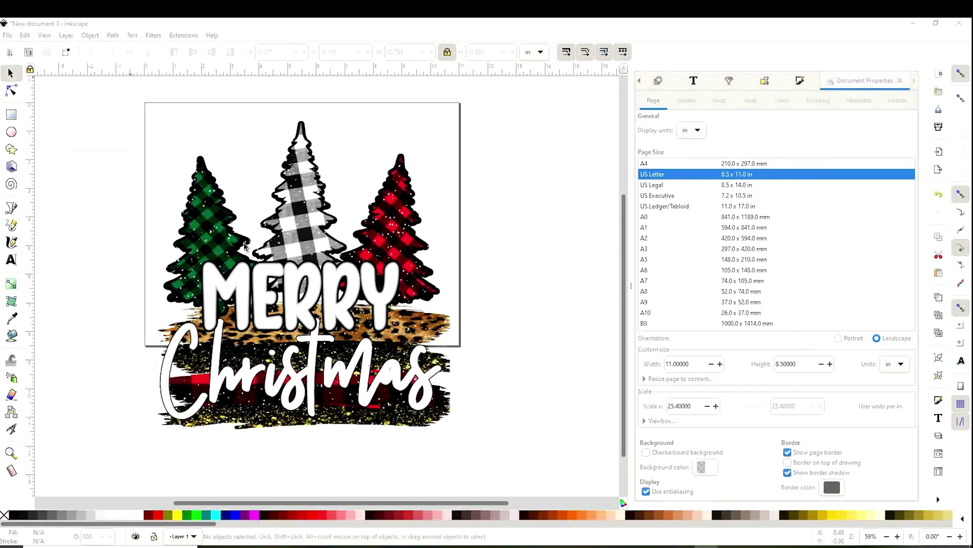
left_click(193, 120)
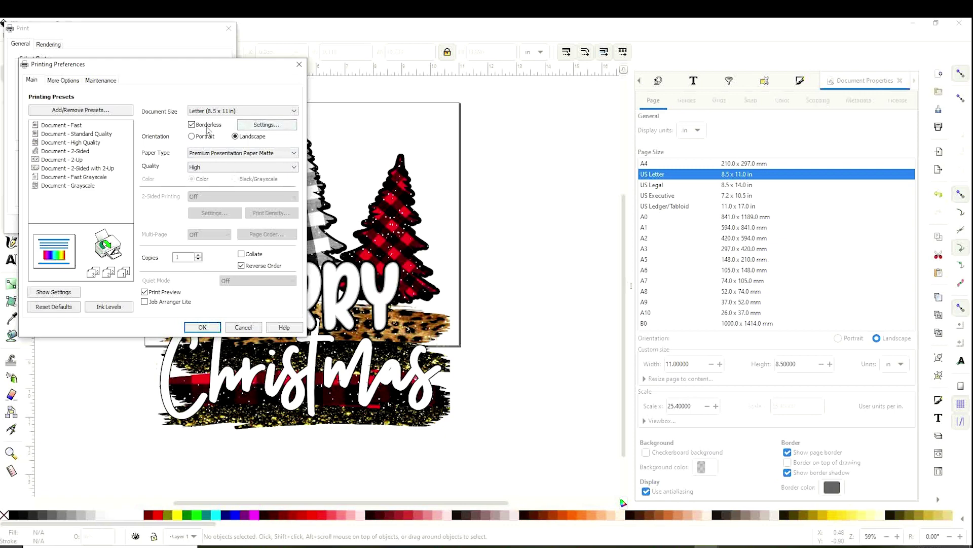
left_click(203, 327)
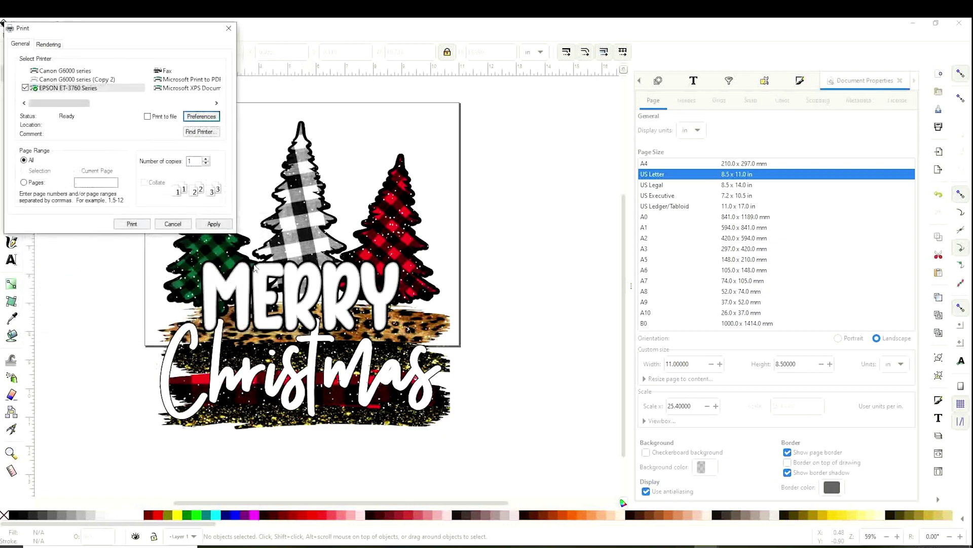
left_click(146, 227)
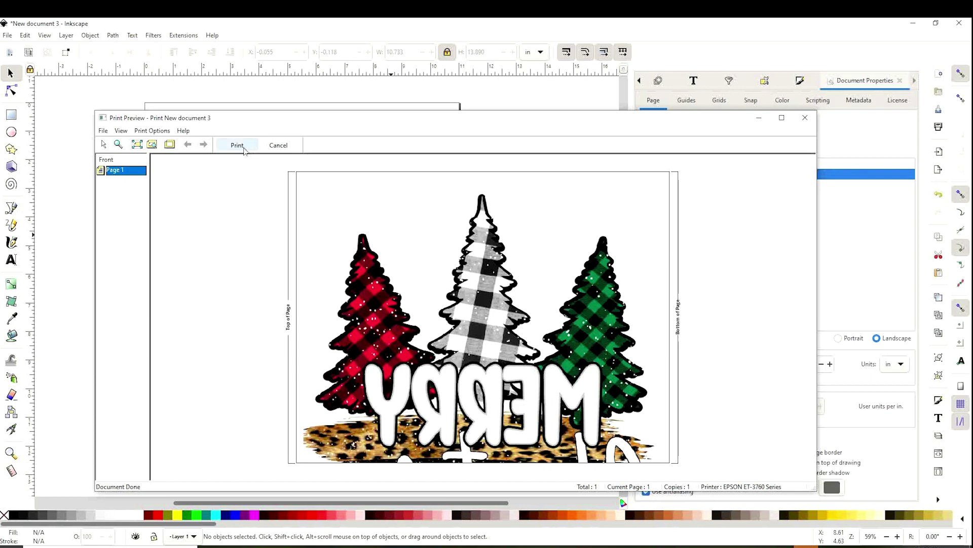
left_click(238, 146)
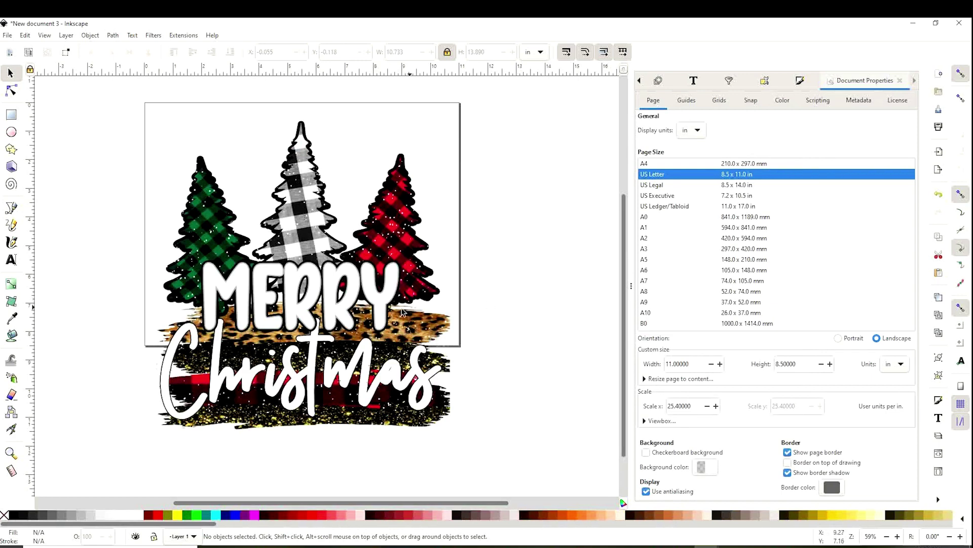
- Shift the artwork up so its lower section with the lettering fills the page, then open Print
scroll(507, 307, "up", 4)
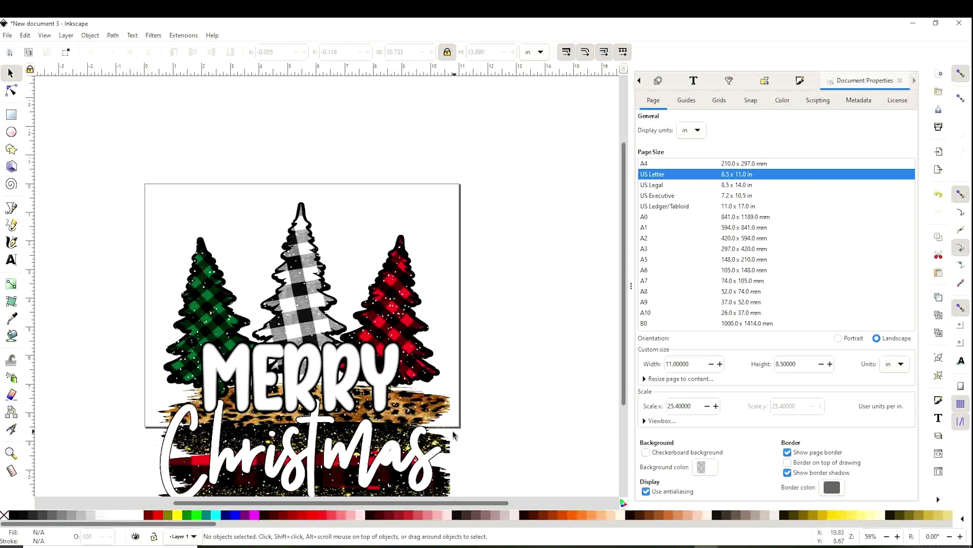
left_click_drag(305, 409, 305, 252)
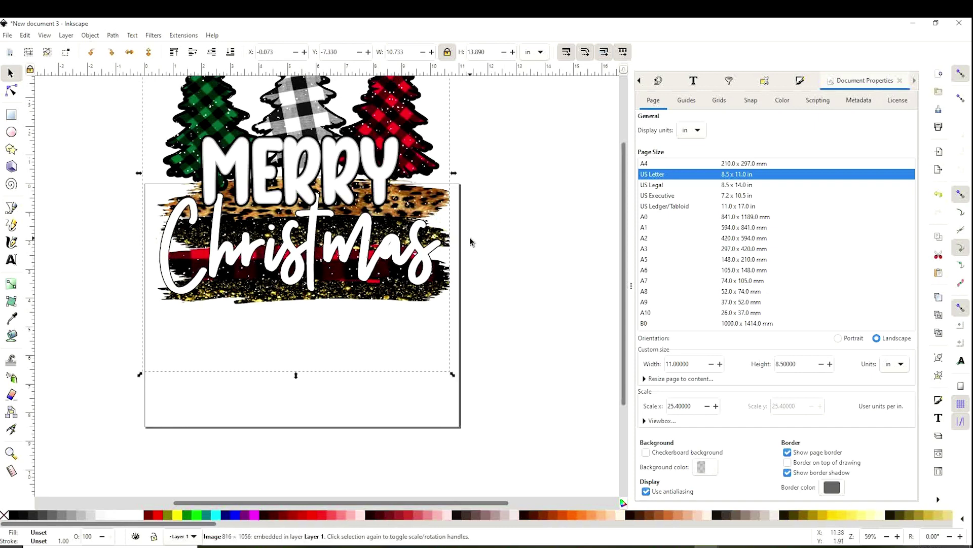
left_click(501, 261)
scroll(517, 272, "up", 2)
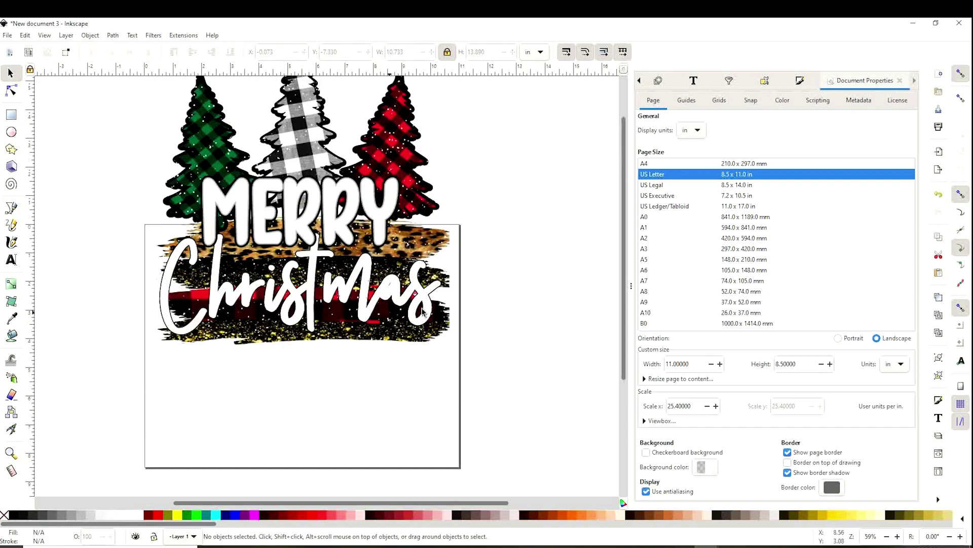
left_click(333, 308)
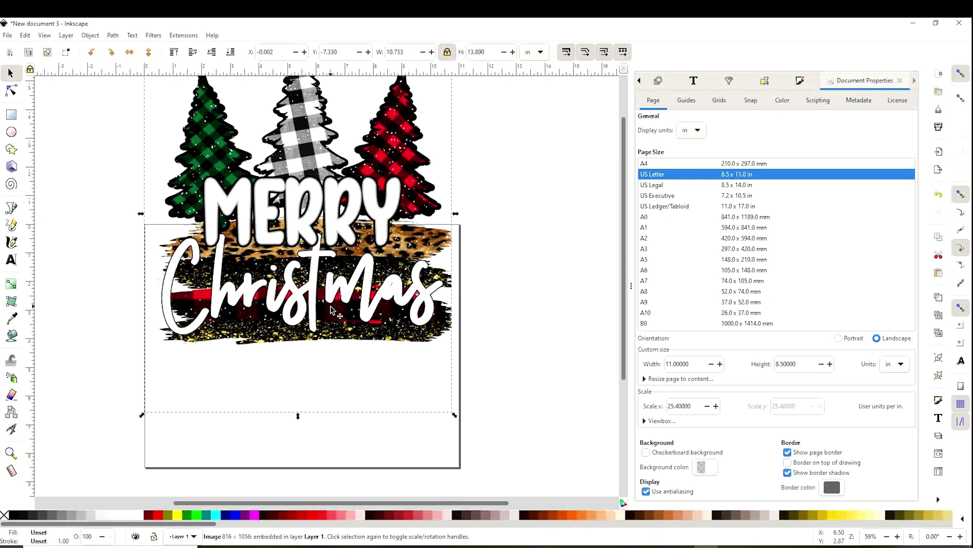
left_click_drag(333, 309, 333, 311)
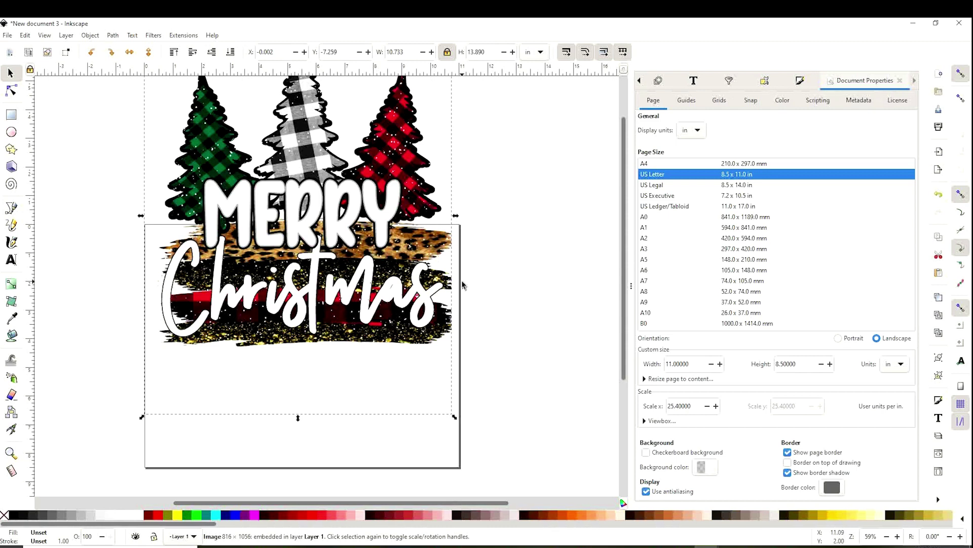
left_click(493, 227)
key("ctrl+p")
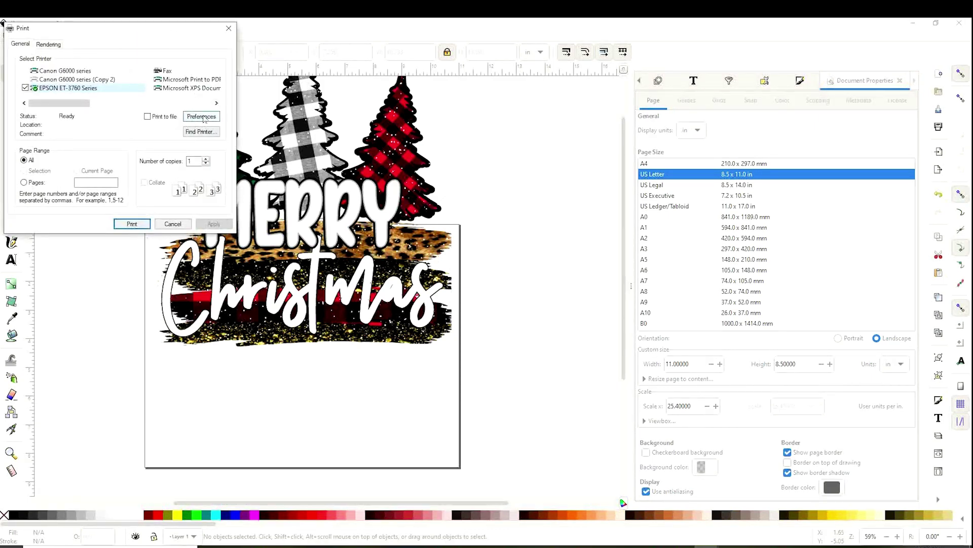
- Confirm the EPSON borderless preferences and print the design's lower section
left_click(202, 117)
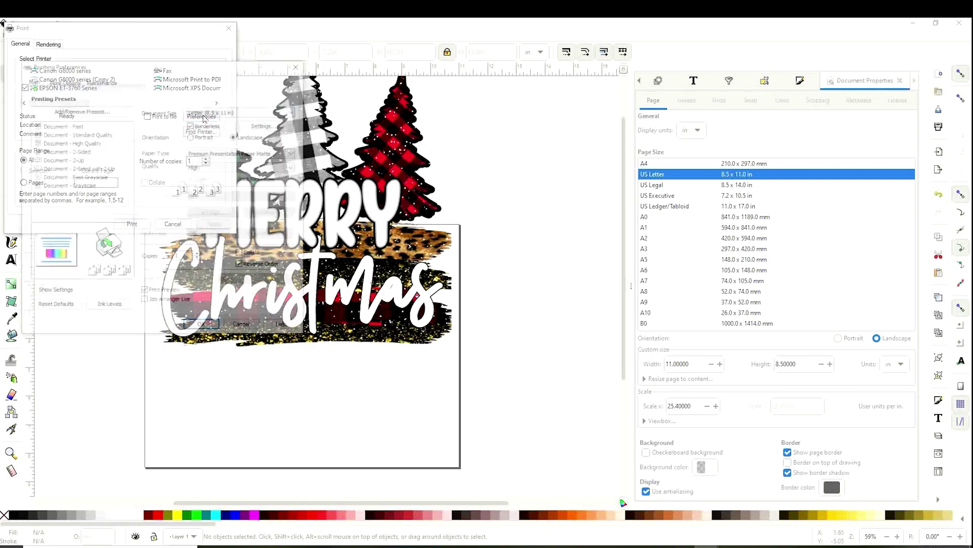
left_click(204, 328)
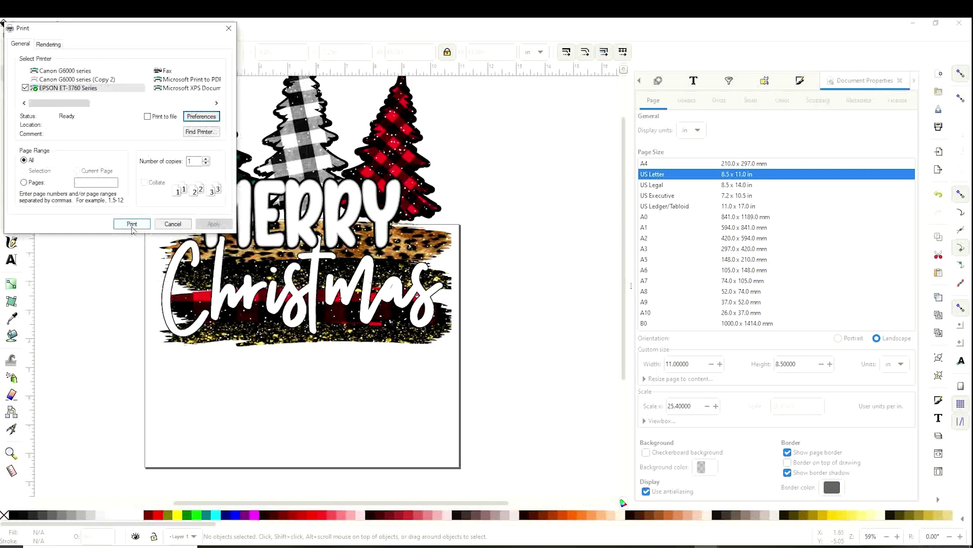
left_click(132, 225)
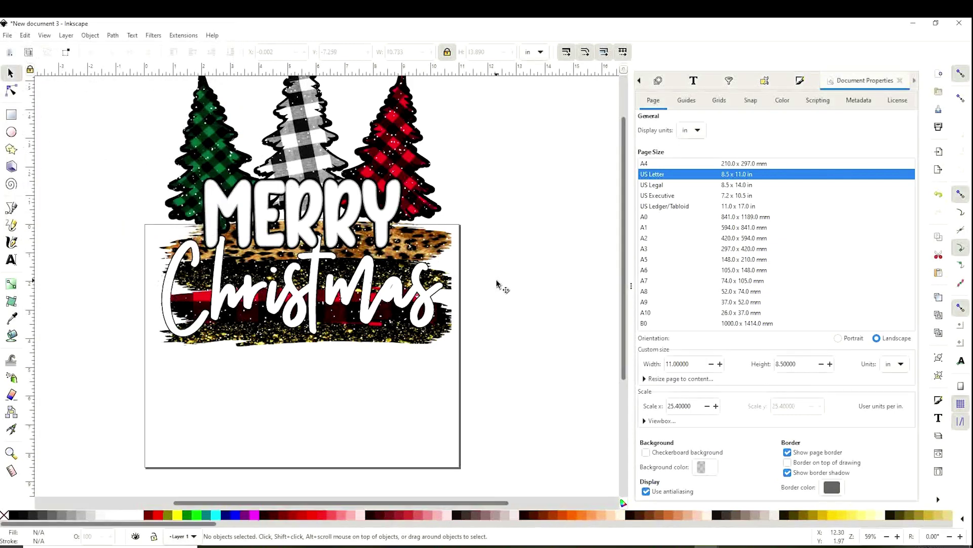